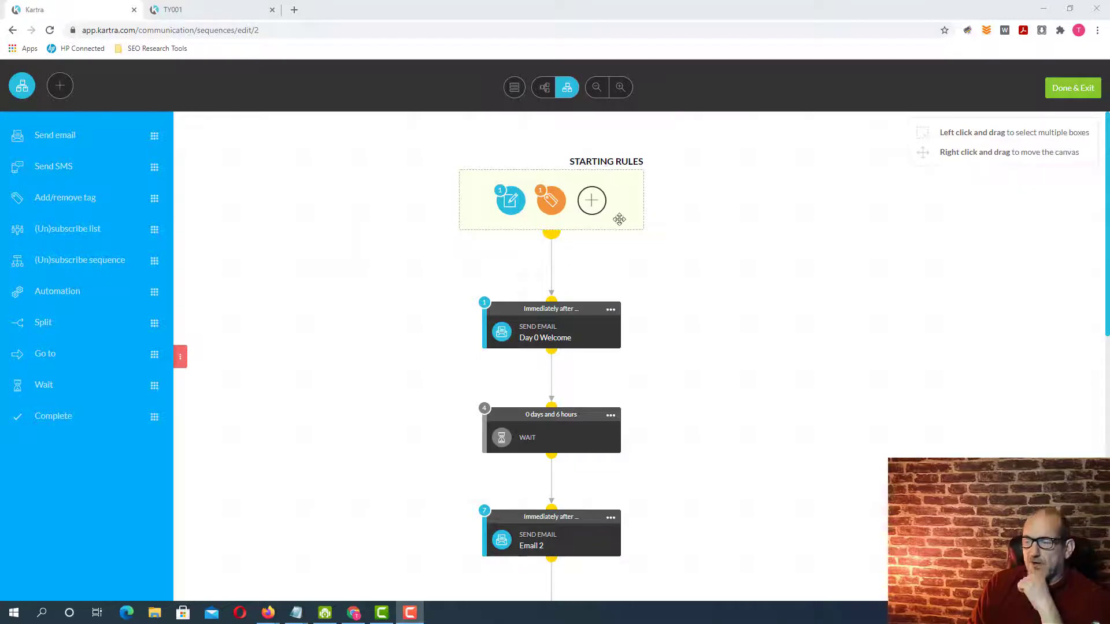
# - Review the sequence's starting rules, checking the opt-in form choices, including Keto, and the tag condition without saving changes
pyautogui.click(592, 201)
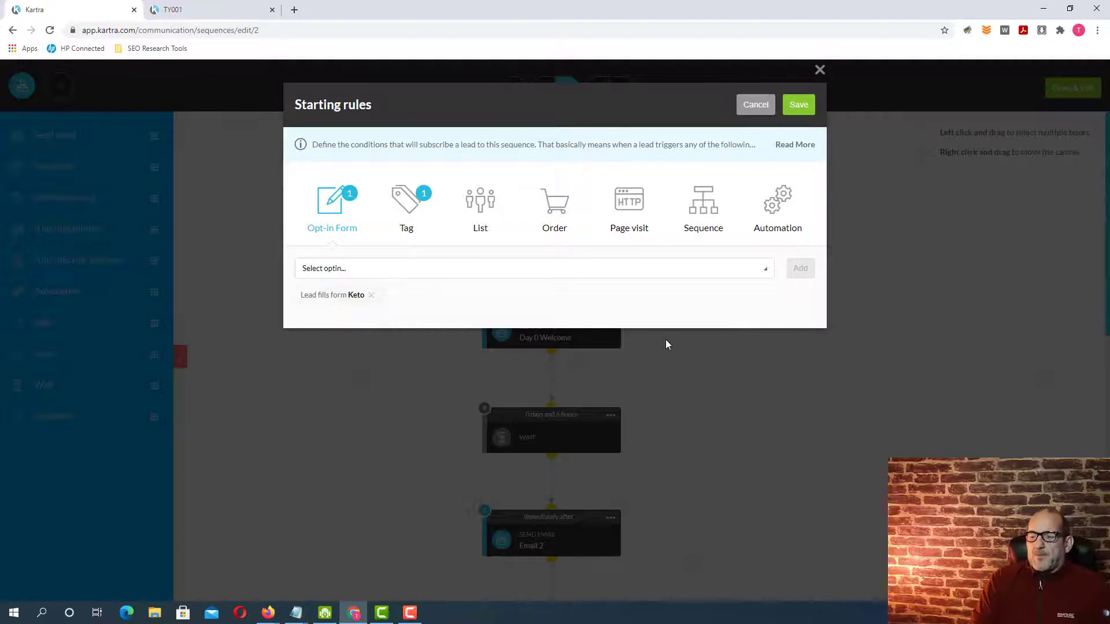
pyautogui.click(334, 208)
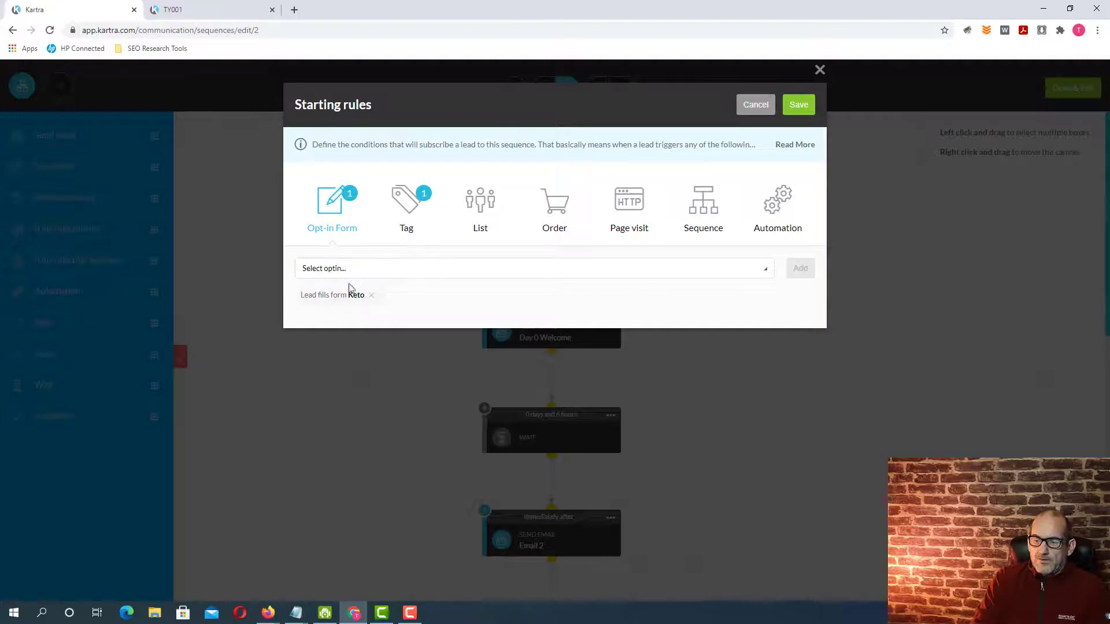
pyautogui.click(759, 274)
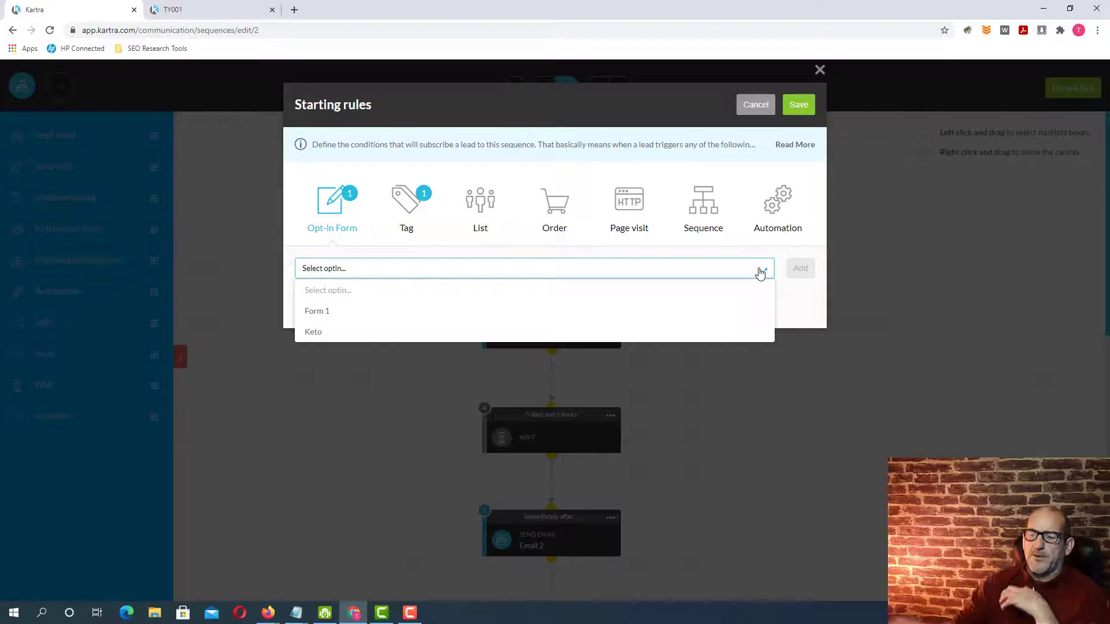
pyautogui.click(315, 334)
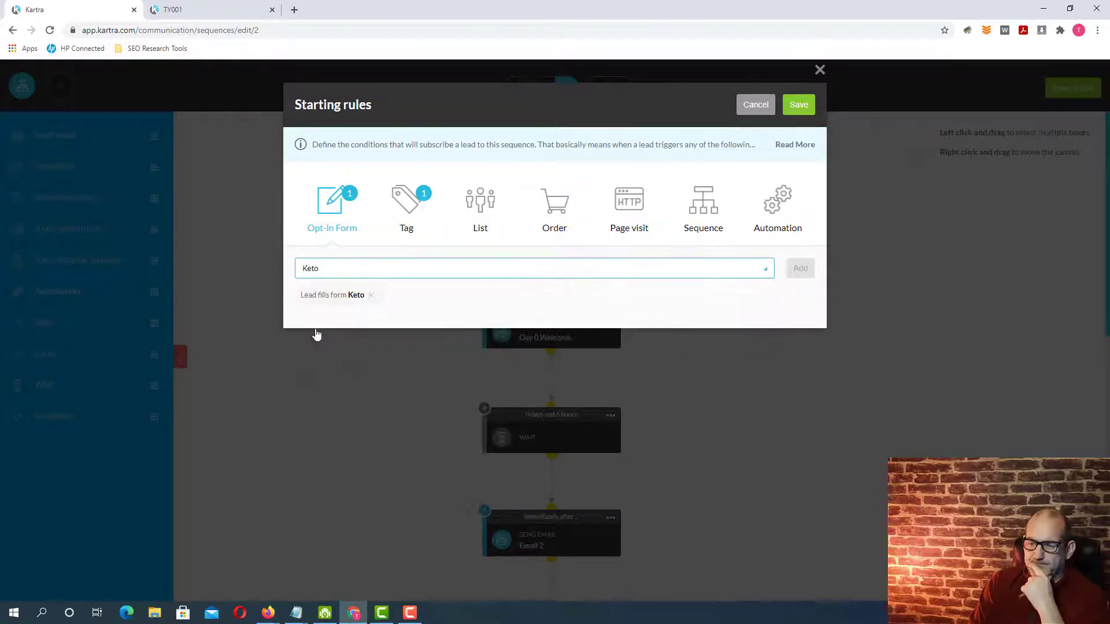
pyautogui.click(412, 200)
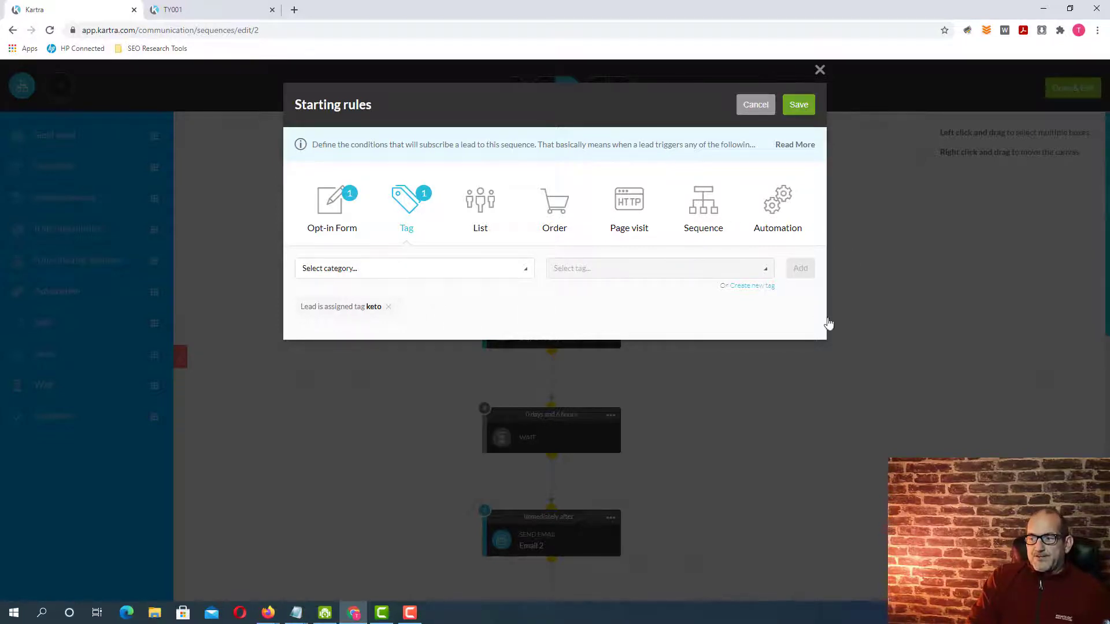
pyautogui.click(853, 372)
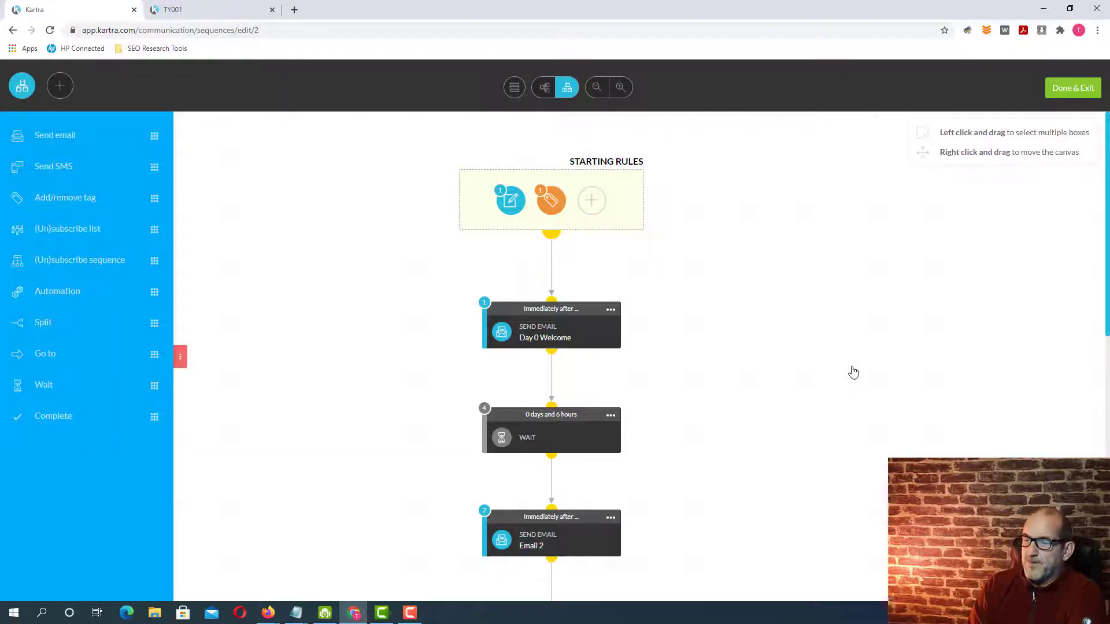
pyautogui.click(506, 201)
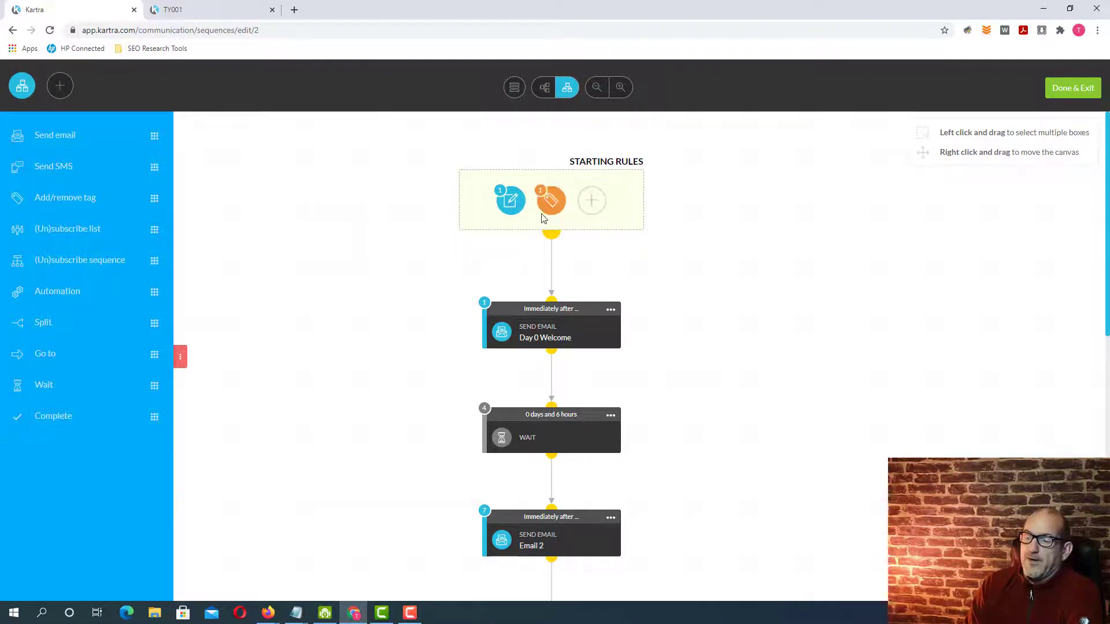
pyautogui.click(549, 201)
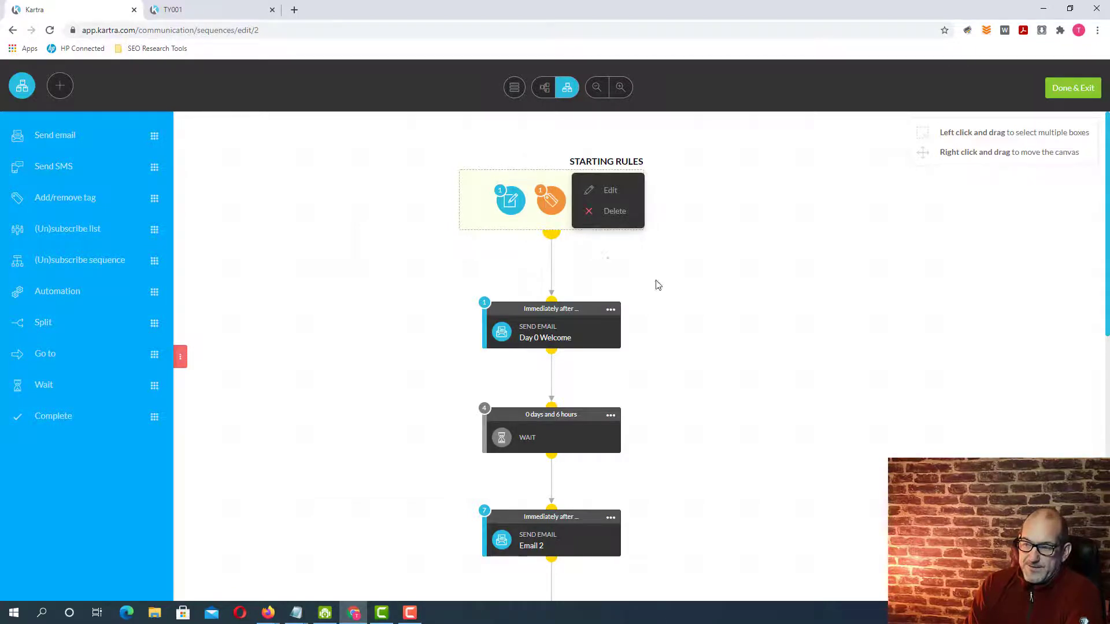
# - Examine the sequence flow from the Day 0 Welcome email through the waits and Email 2 to the split's TRUE and FALSE branches
pyautogui.scroll(-1, 707, 309)
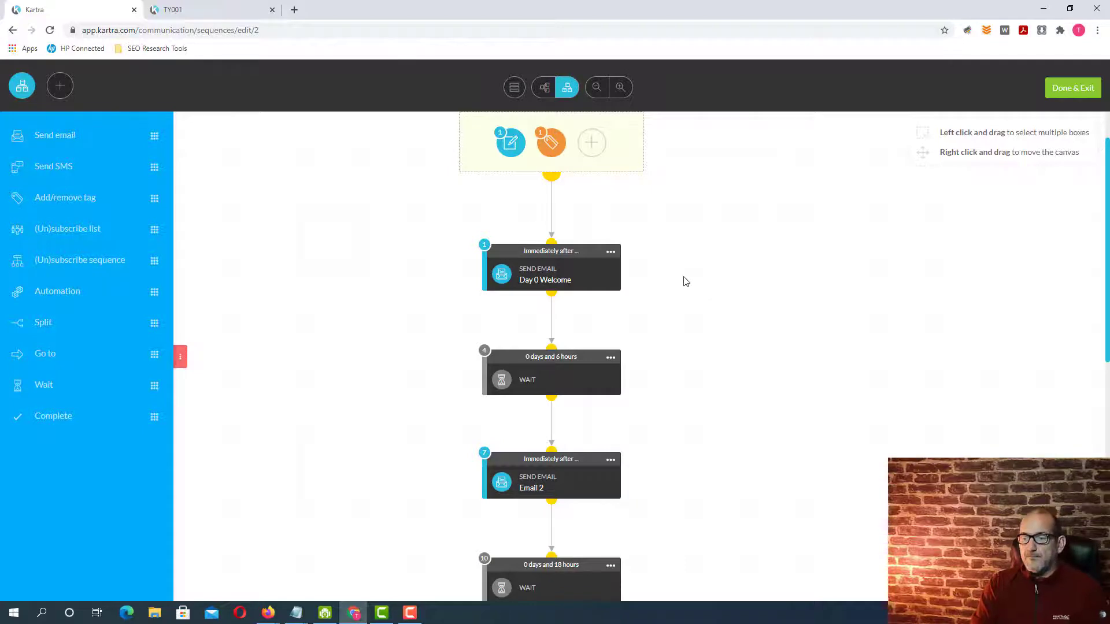
pyautogui.scroll(-1, 686, 281)
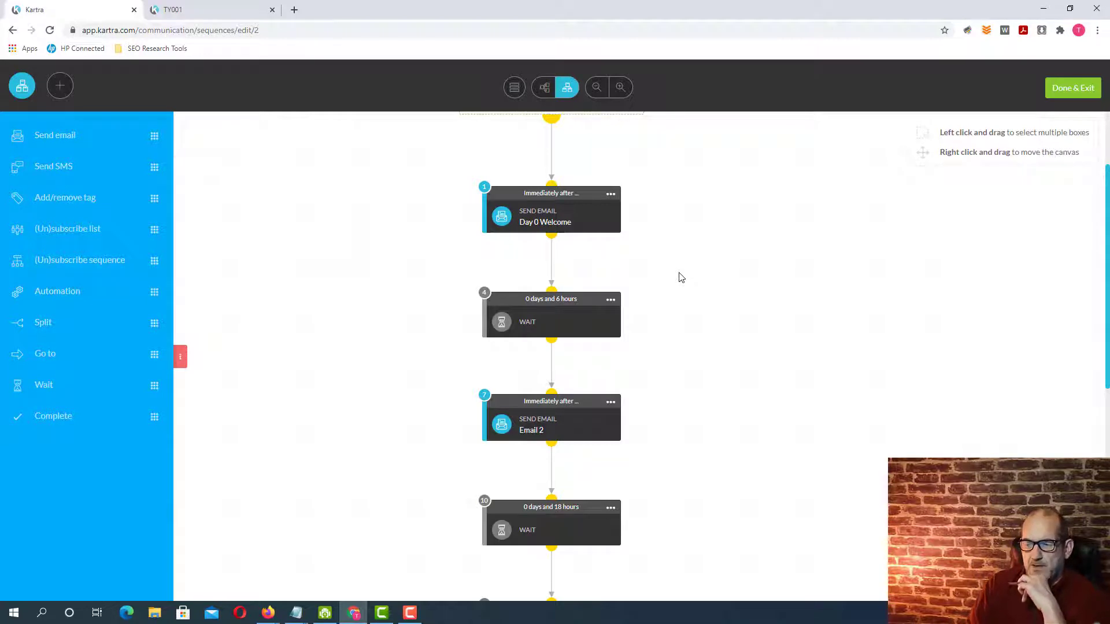
pyautogui.scroll(-1, 681, 278)
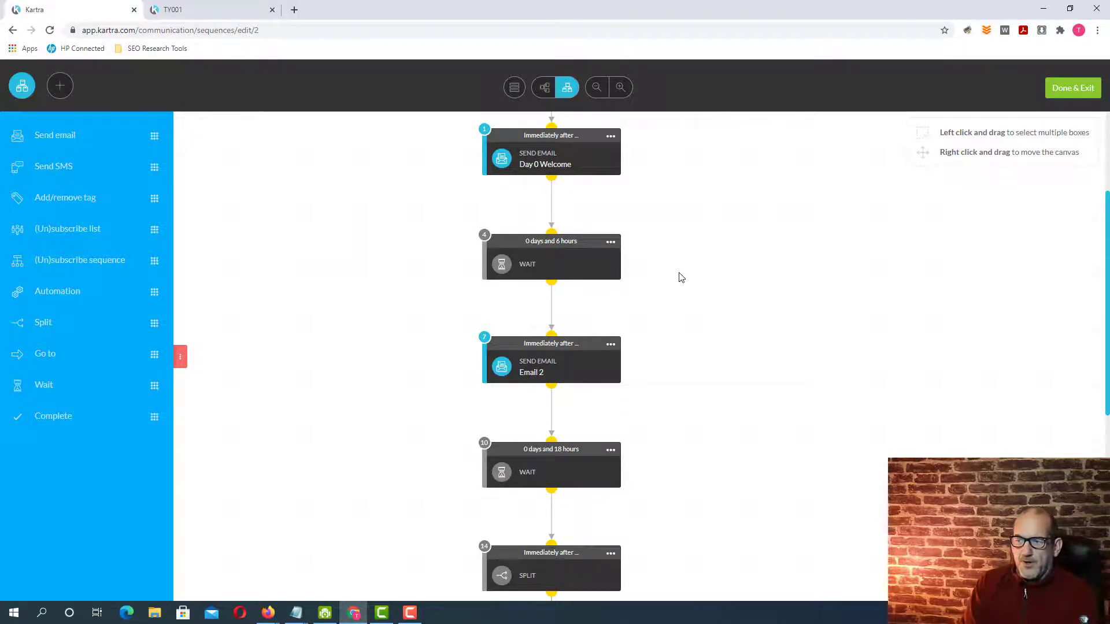
pyautogui.scroll(1, 684, 278)
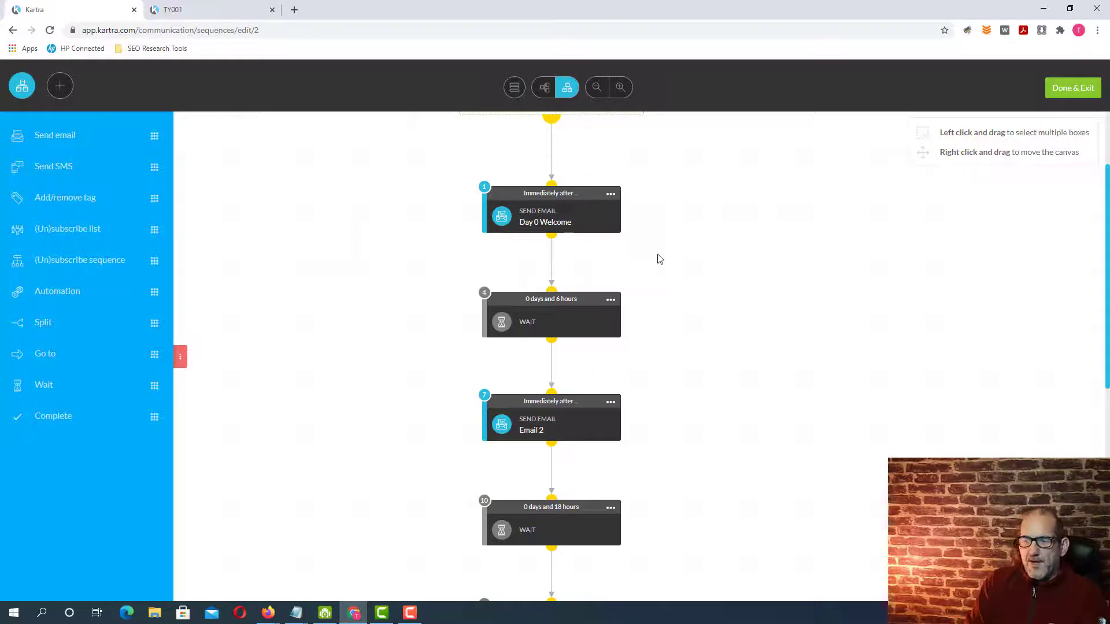
pyautogui.scroll(-1, 659, 259)
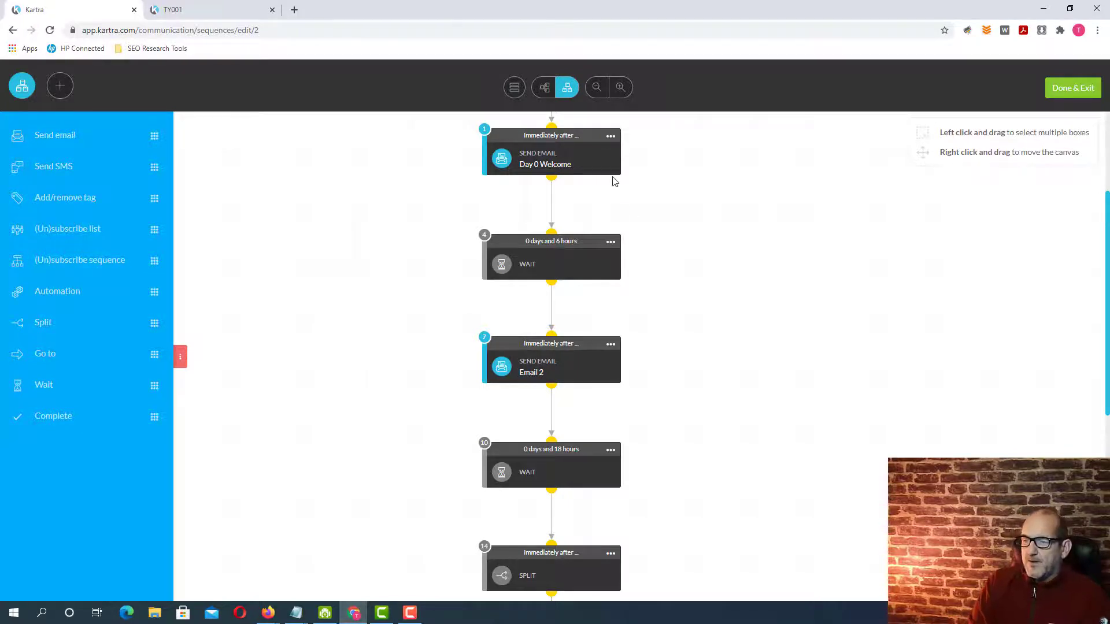
pyautogui.scroll(-2, 694, 295)
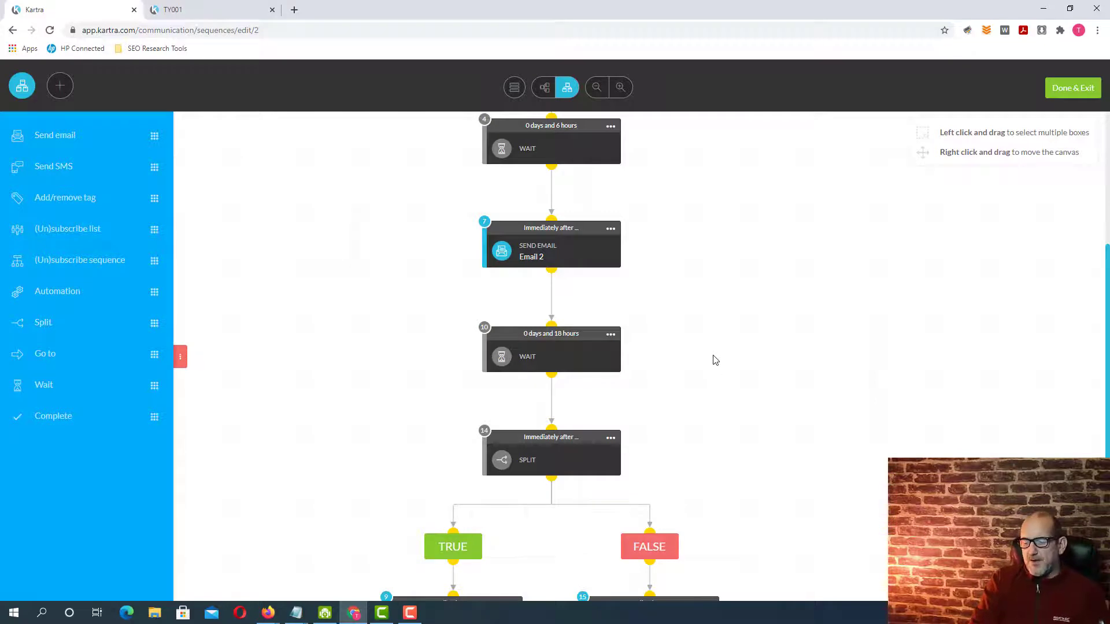
pyautogui.scroll(-1, 715, 360)
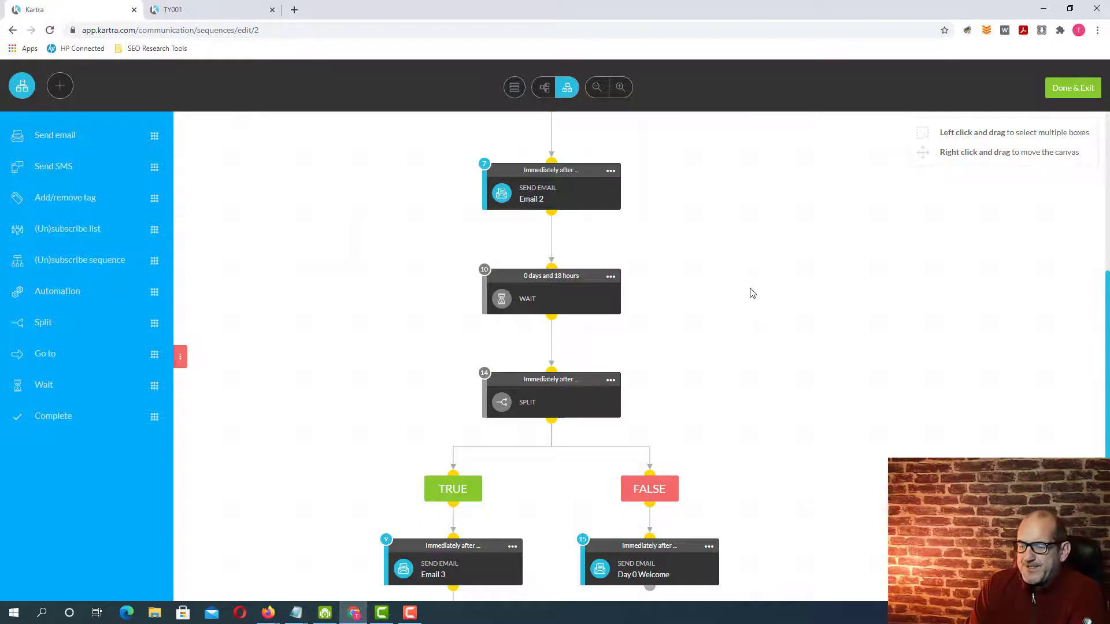
pyautogui.scroll(-3, 752, 293)
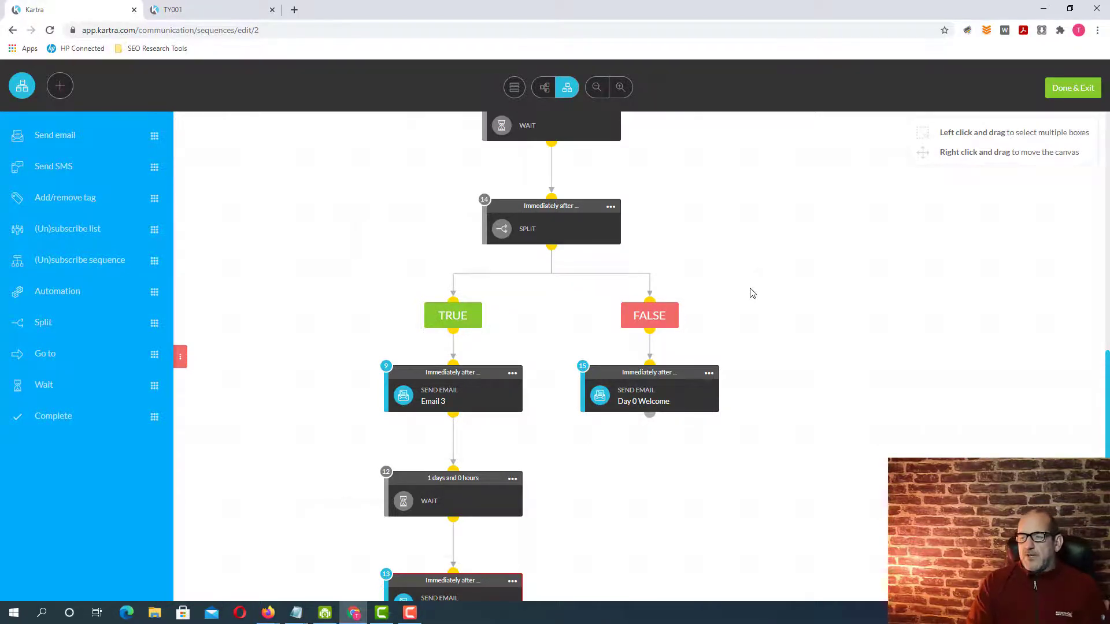
# - Inspect the delay options and conditions of the split that follows the 18-hour wait
pyautogui.scroll(2, 752, 293)
pyautogui.moveTo(588, 360)
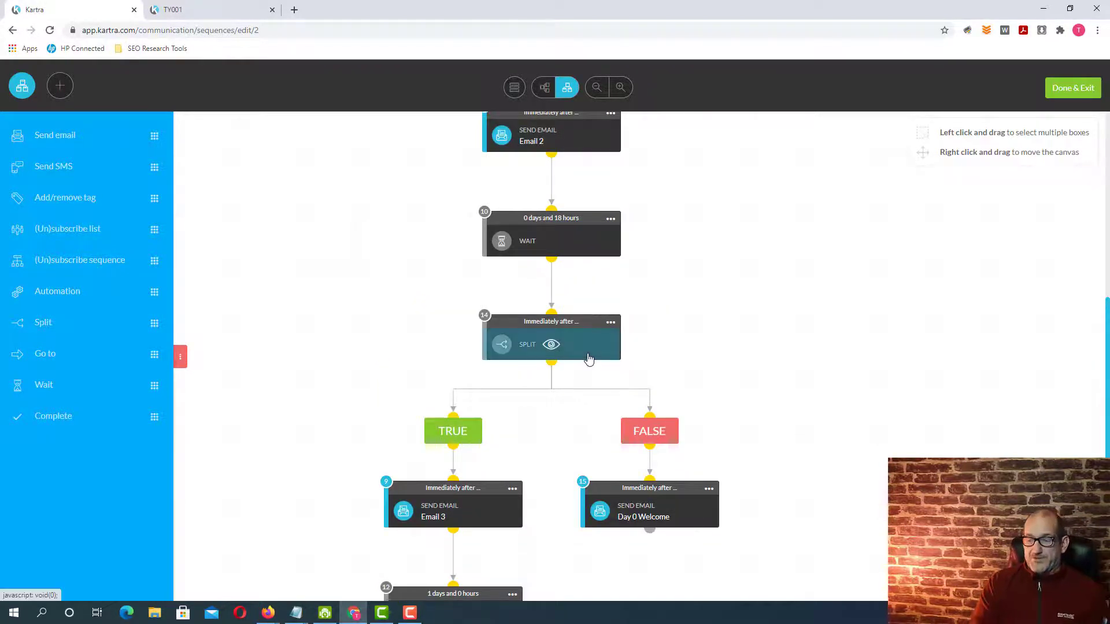
pyautogui.click(610, 322)
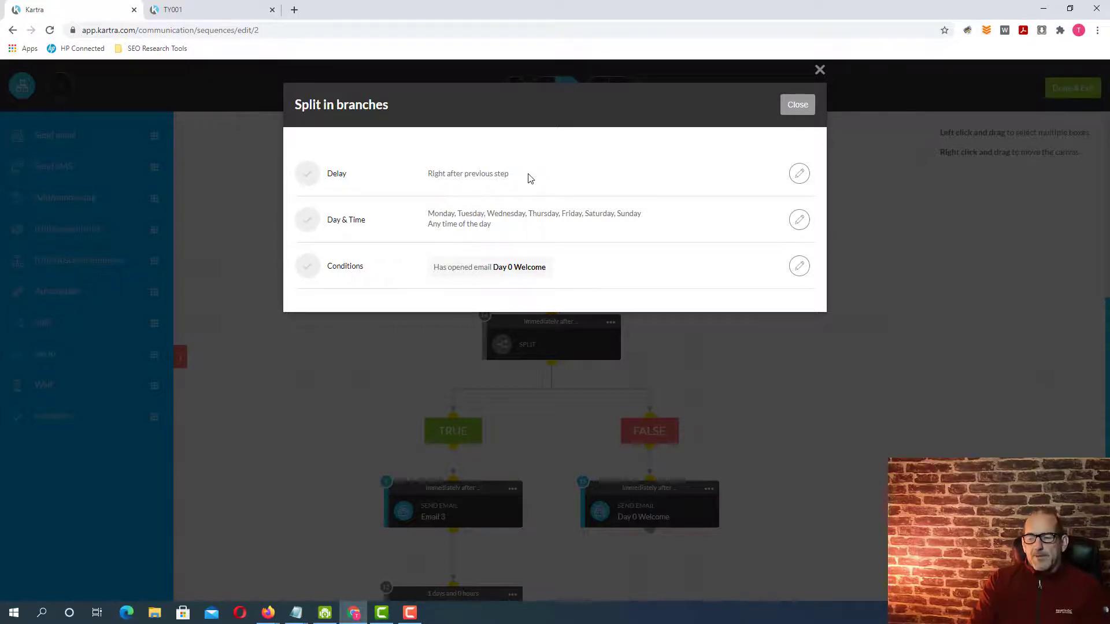
pyautogui.click(798, 174)
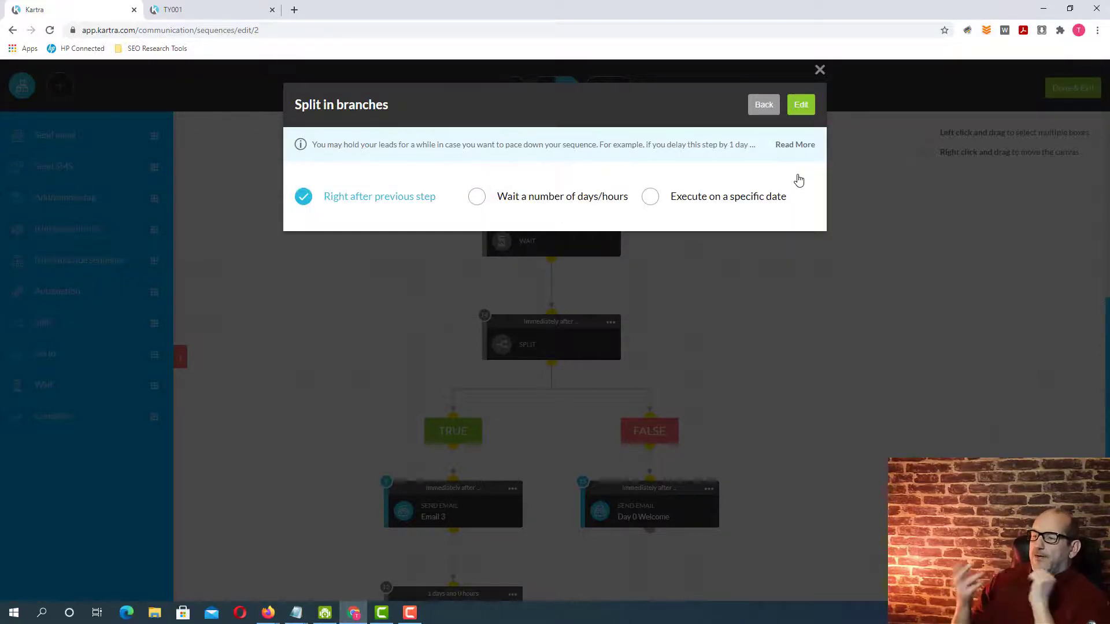
pyautogui.click(362, 206)
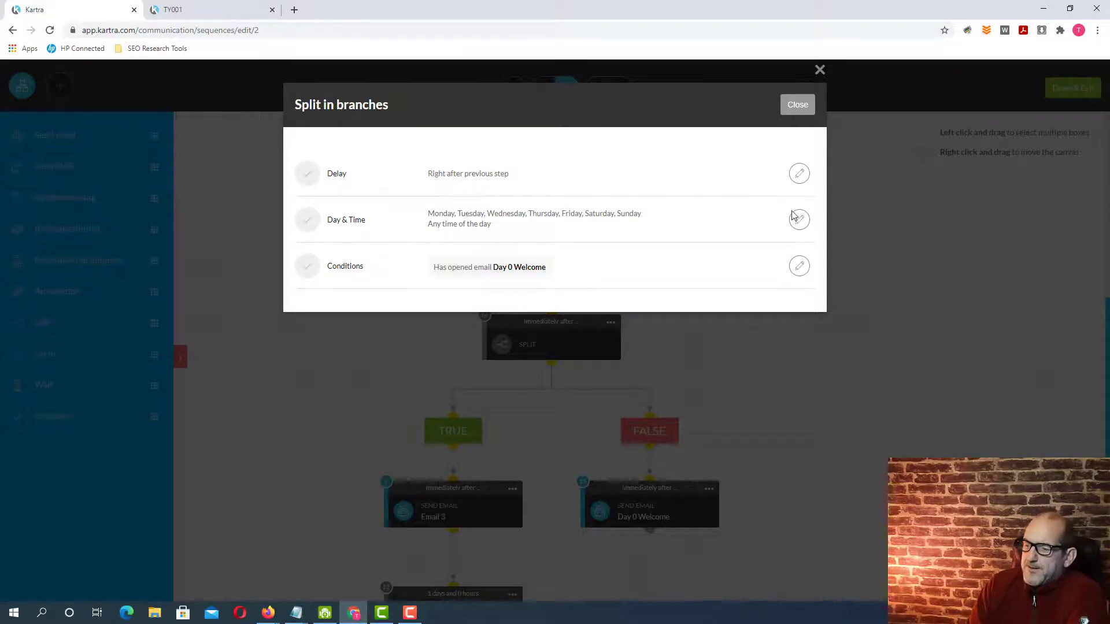
pyautogui.click(803, 268)
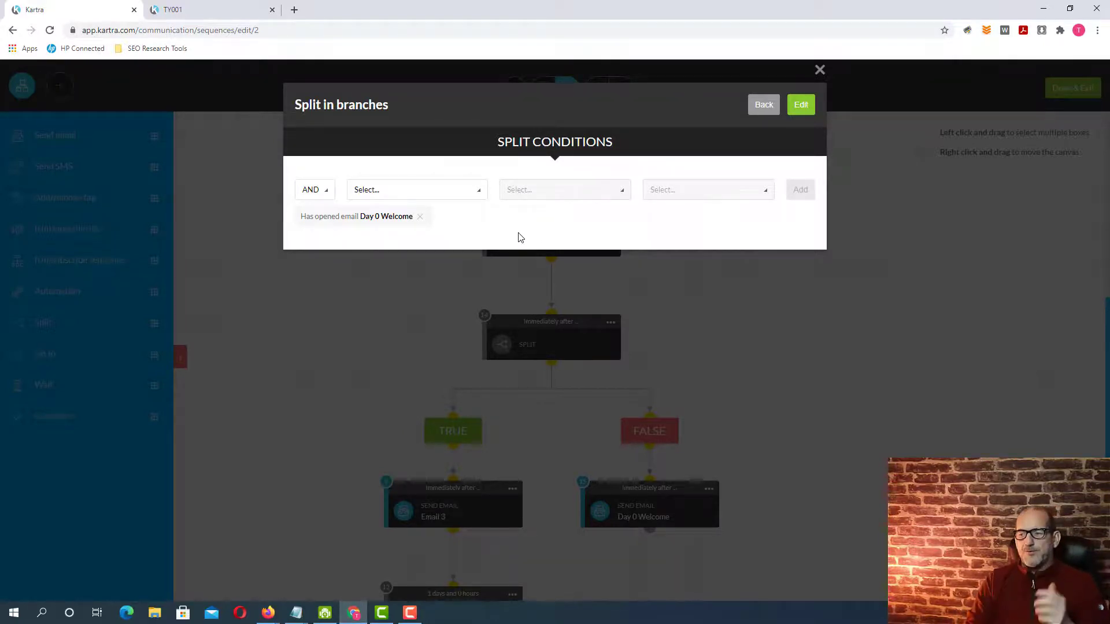
pyautogui.click(801, 106)
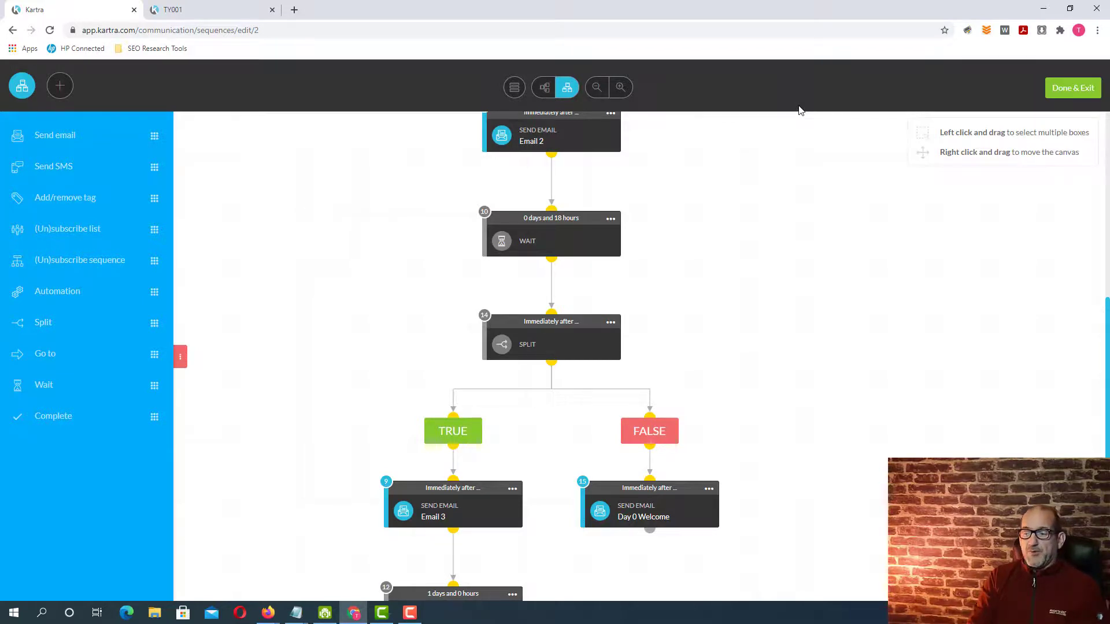
# - Go through the whole sequence again from the starting rules down to Email 4 and return to its beginning
pyautogui.scroll(7, 745, 280)
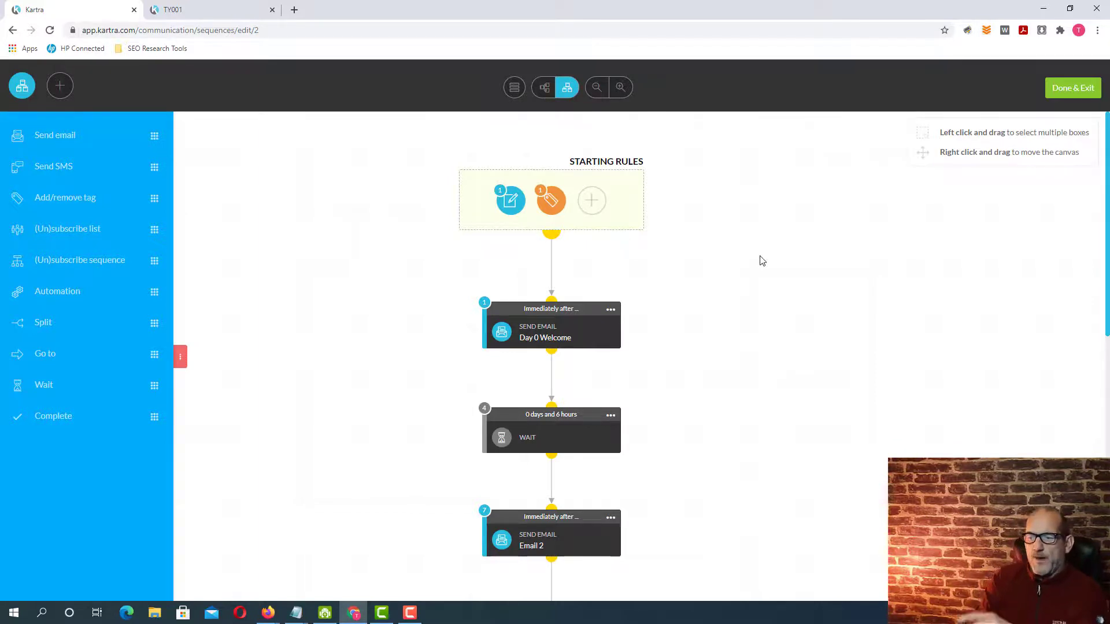
pyautogui.scroll(-1, 761, 262)
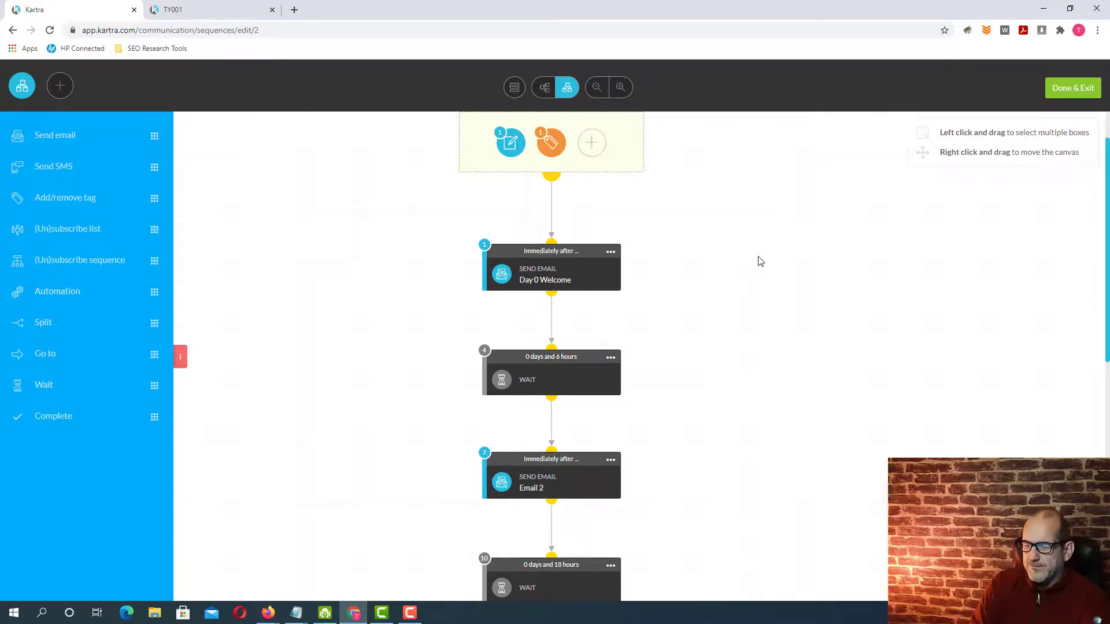
pyautogui.scroll(-1, 758, 261)
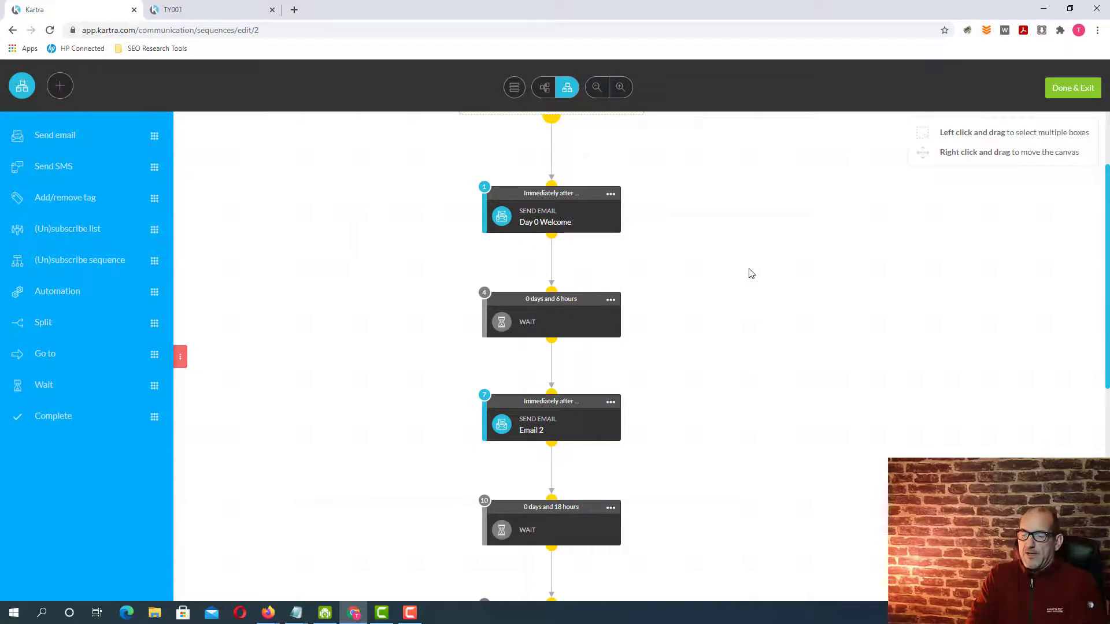
pyautogui.scroll(-3, 751, 273)
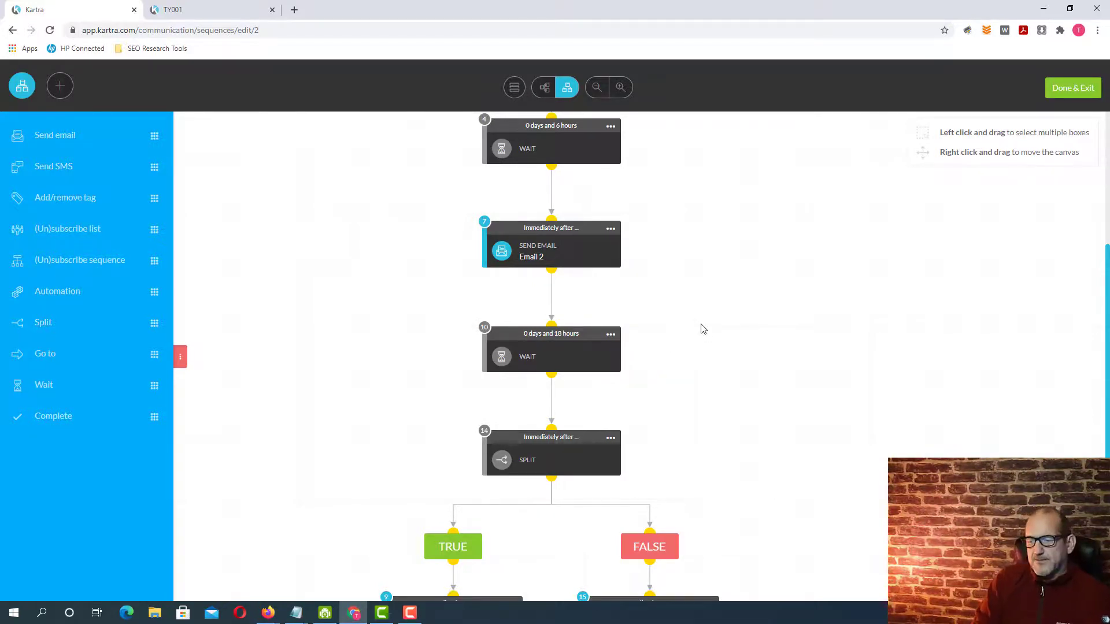
pyautogui.scroll(-4, 702, 328)
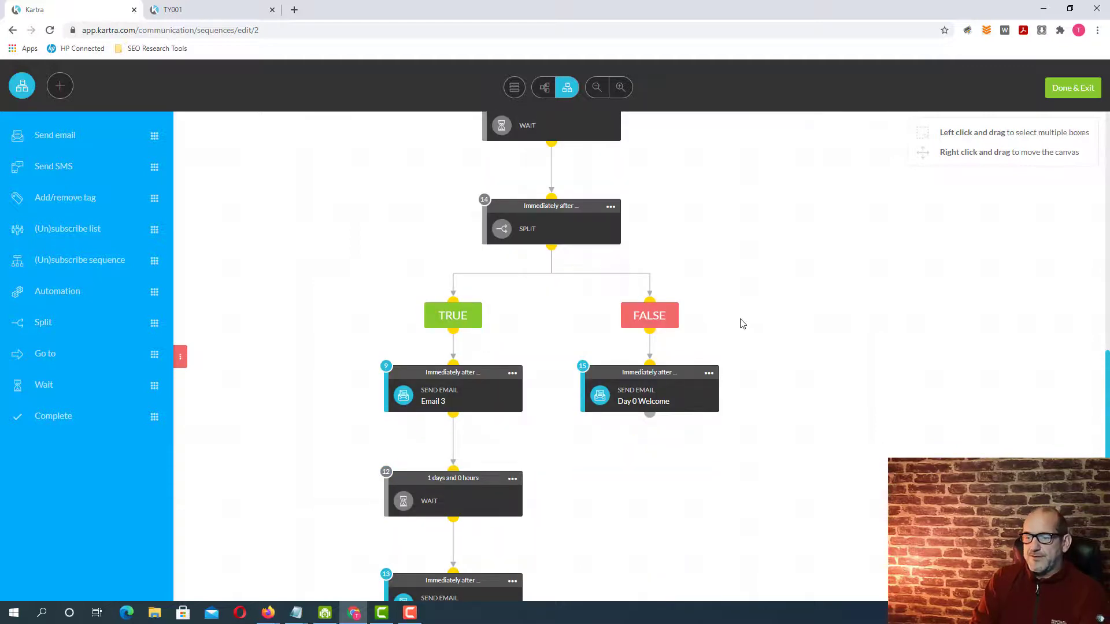
pyautogui.scroll(-1, 743, 324)
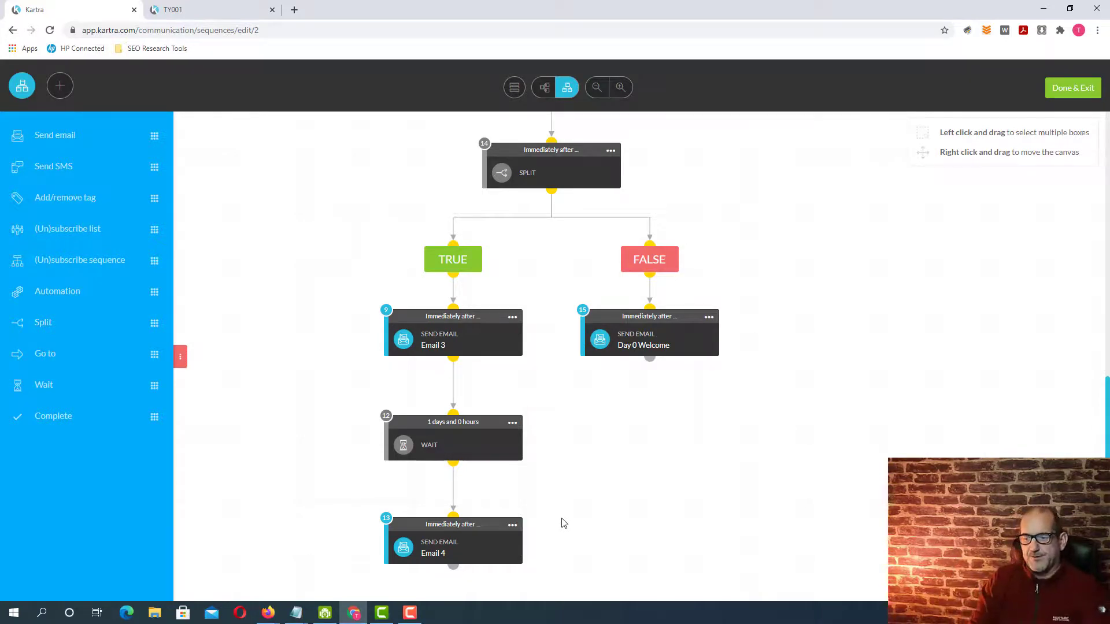
pyautogui.scroll(3, 559, 519)
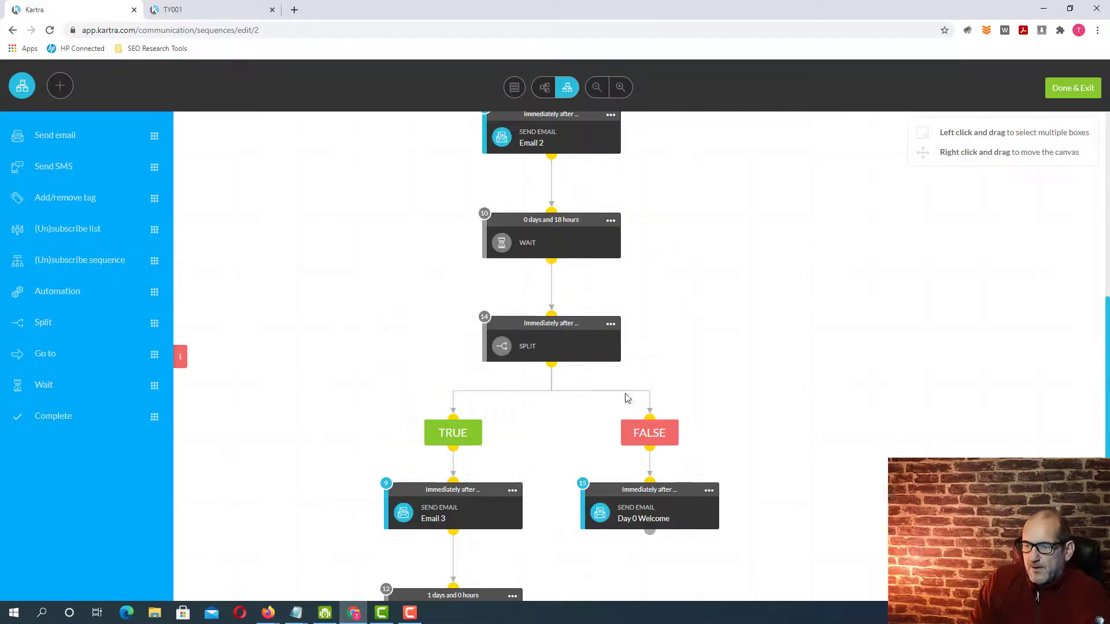
pyautogui.scroll(6, 699, 348)
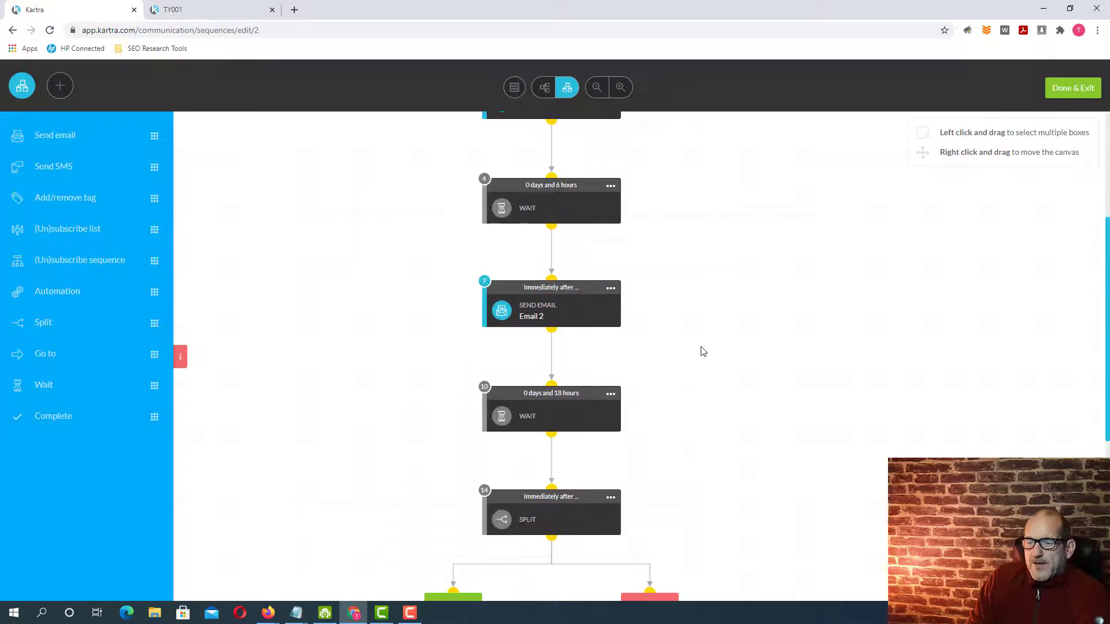
pyautogui.scroll(1, 700, 349)
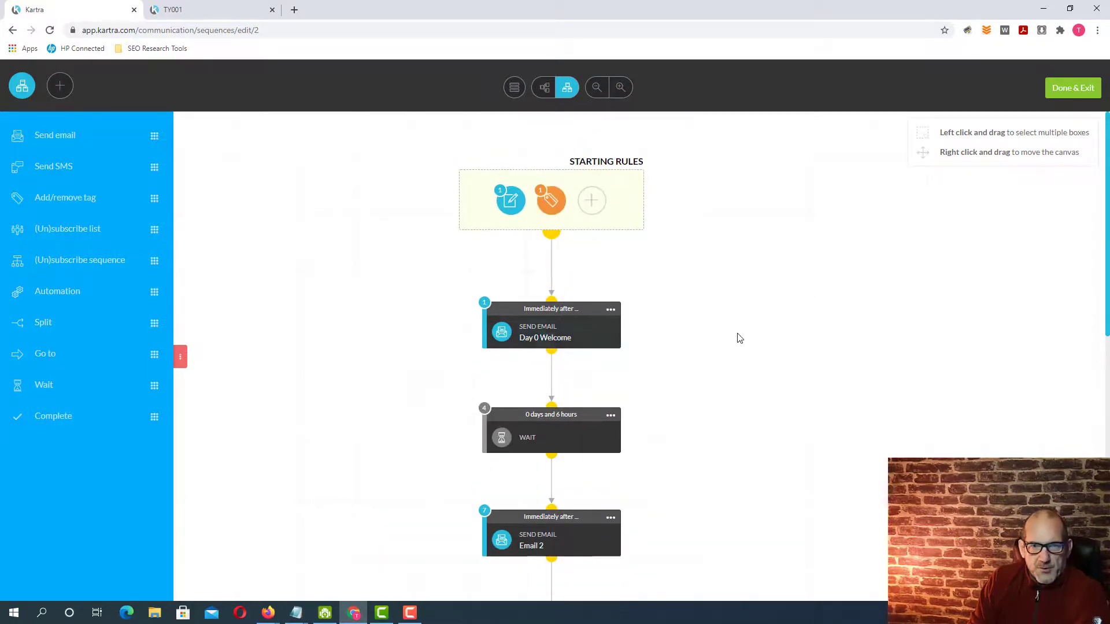
# - Inspect the settings of the Day 0 Welcome email on the split's FALSE branch, including its automation, and return to the sequence
pyautogui.scroll(-1, 740, 337)
pyautogui.scroll(-8, 740, 336)
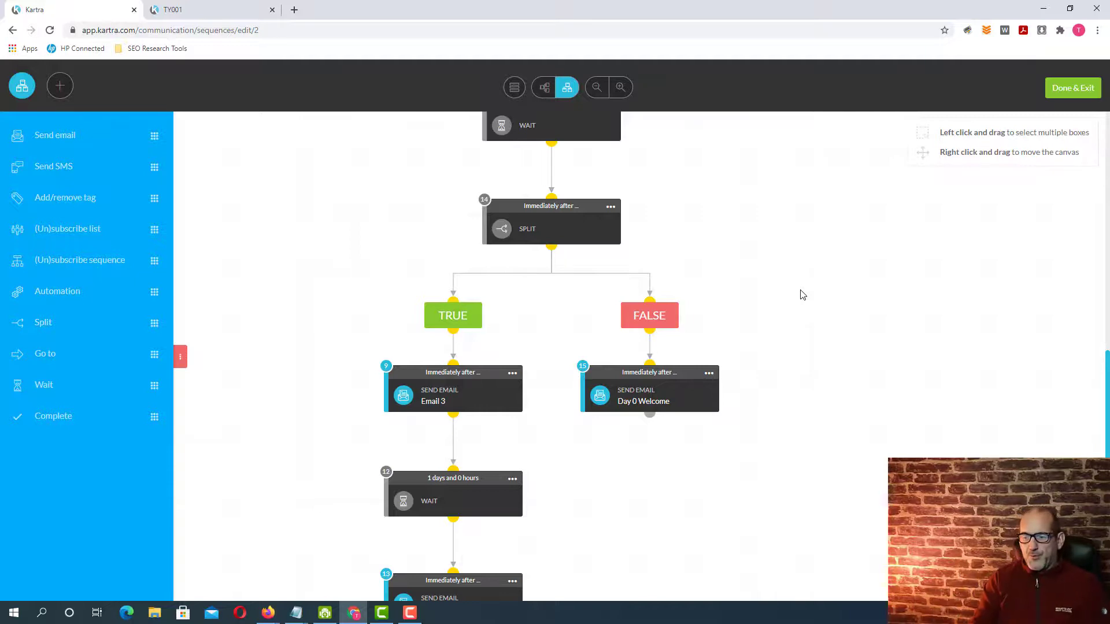
pyautogui.click(707, 375)
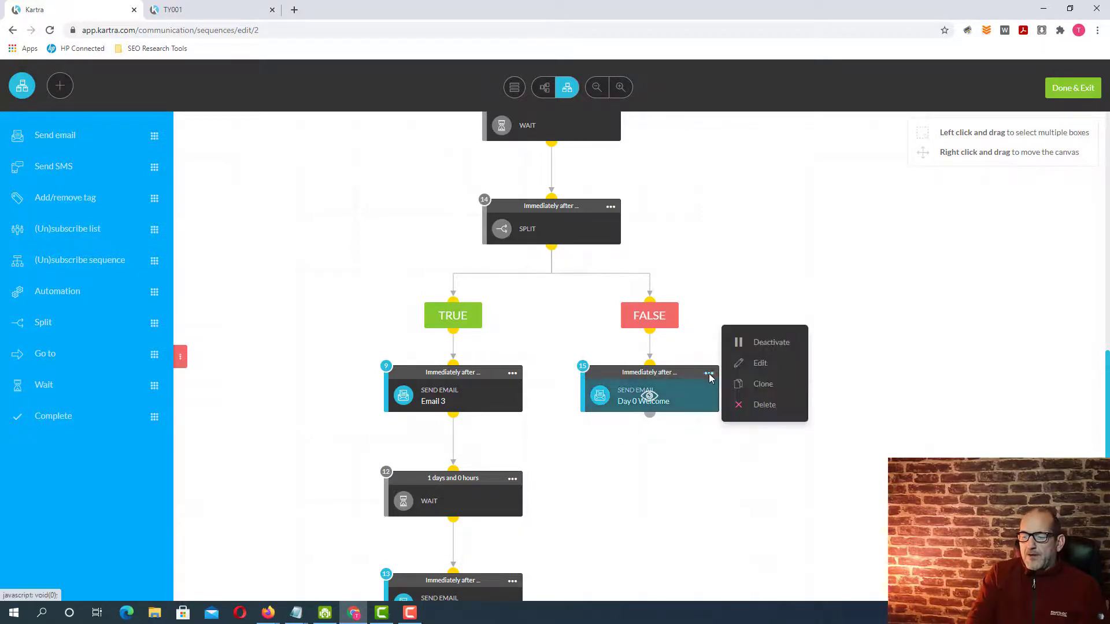
pyautogui.click(759, 364)
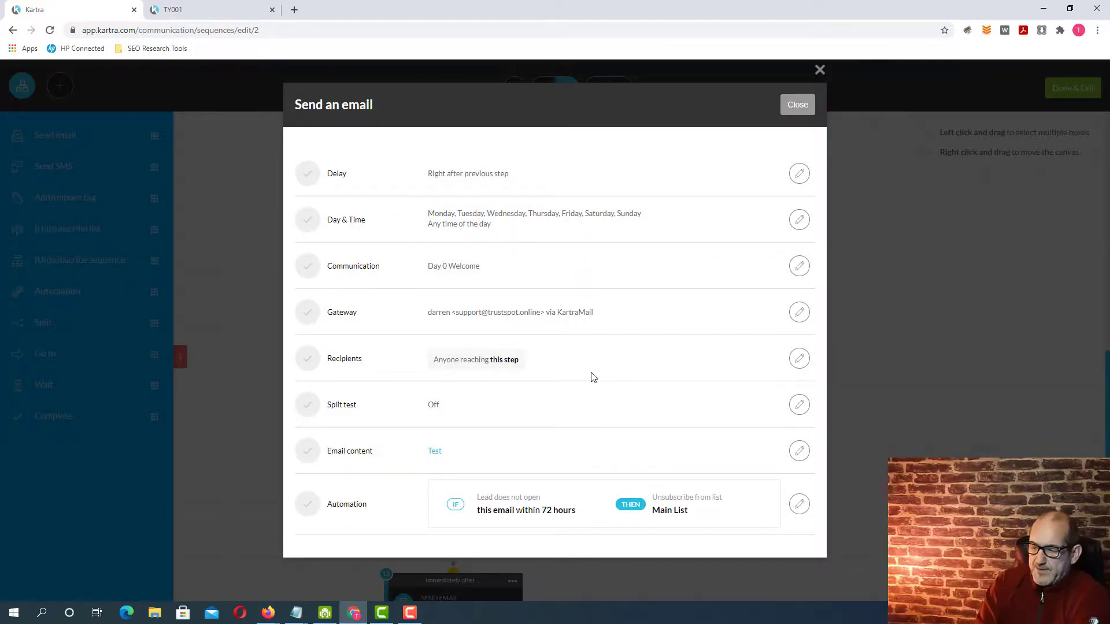
pyautogui.click(800, 506)
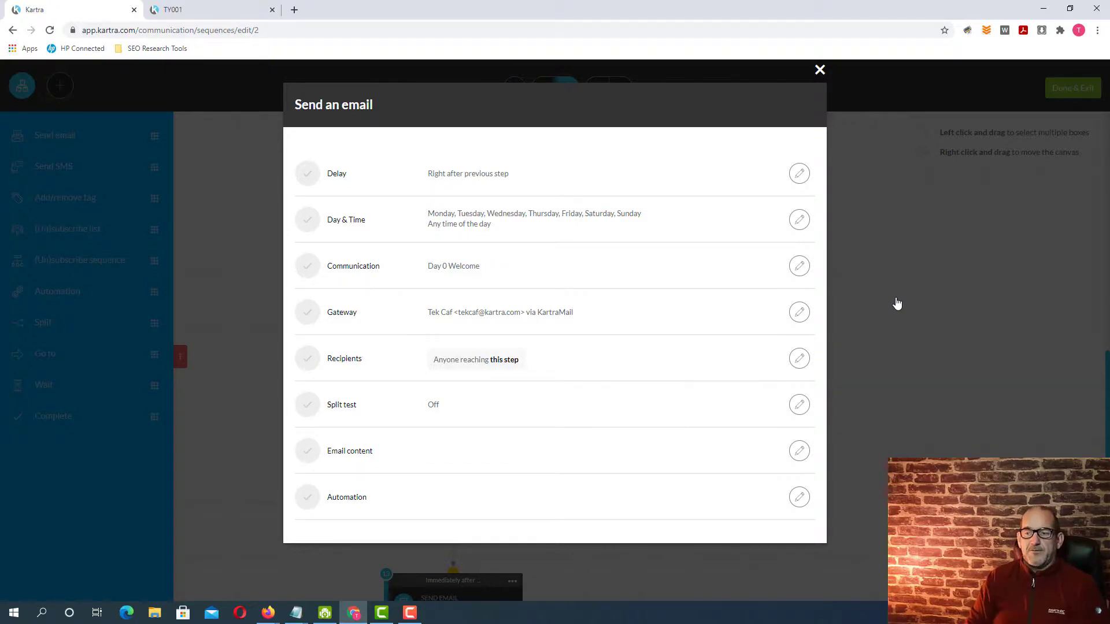
pyautogui.click(897, 304)
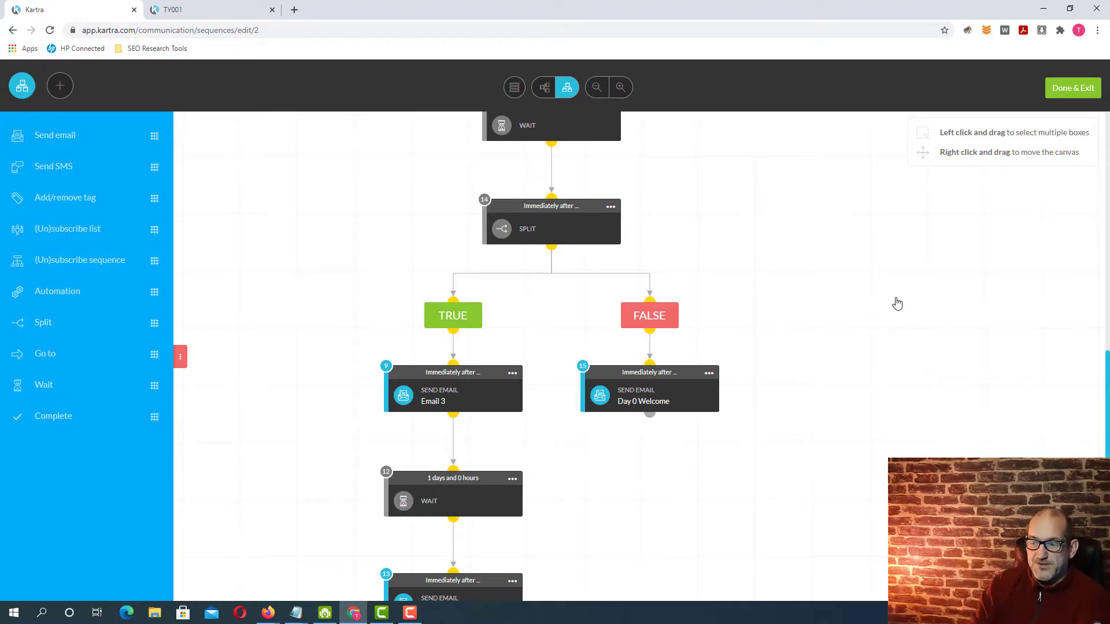
# - Look back over the sequence up to its starting rules, check the TY001 thank-you page and return to the sequence
pyautogui.scroll(4, 787, 399)
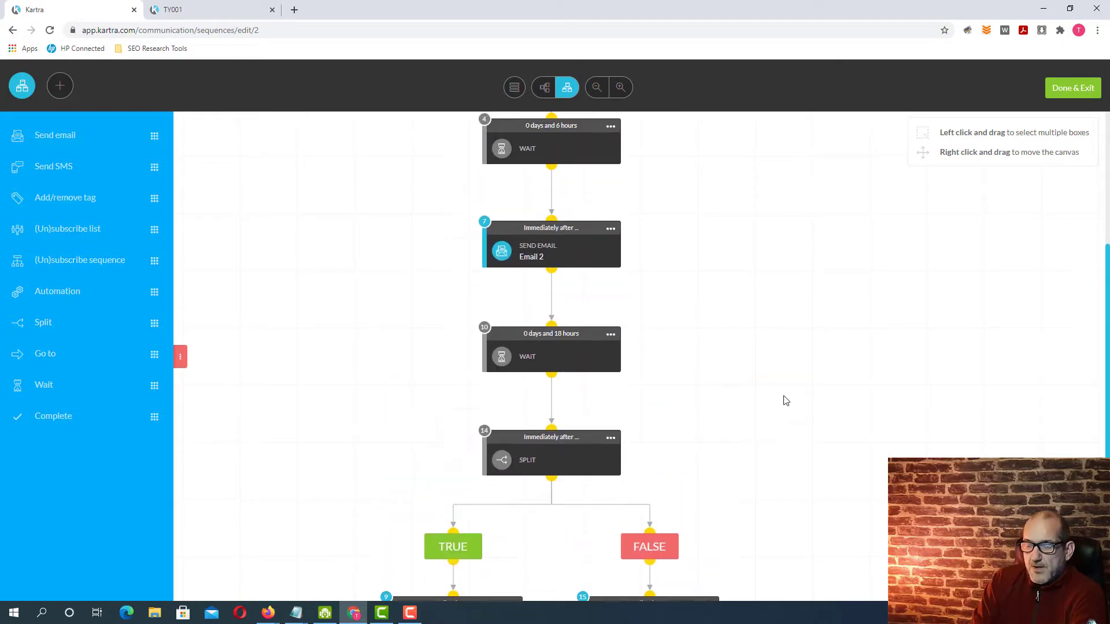
pyautogui.scroll(3, 786, 398)
pyautogui.scroll(-4, 786, 399)
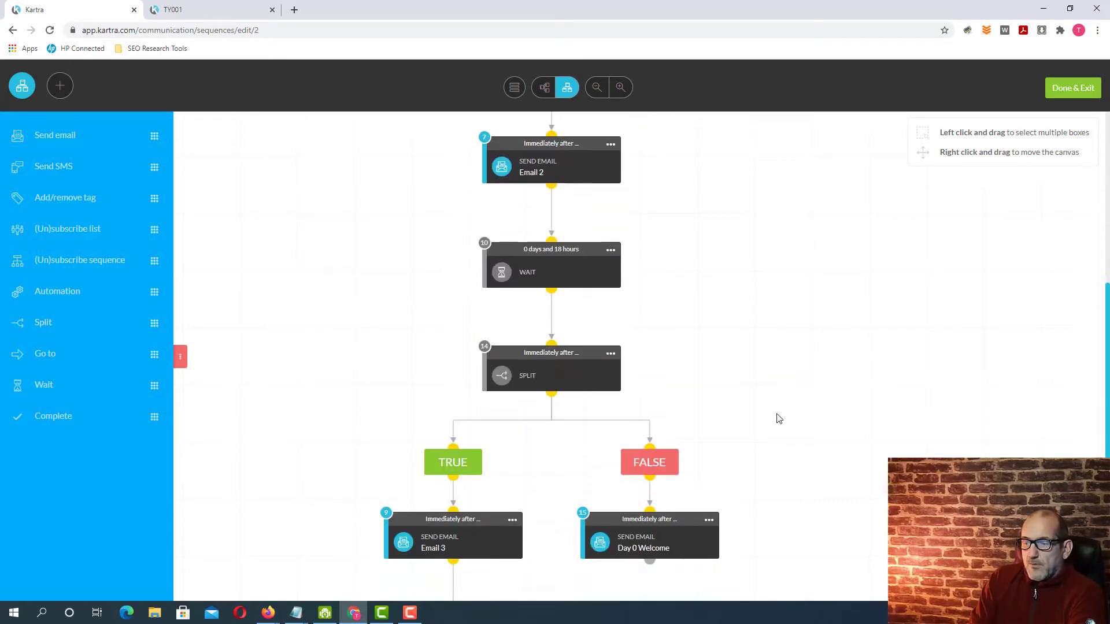
pyautogui.scroll(7, 771, 430)
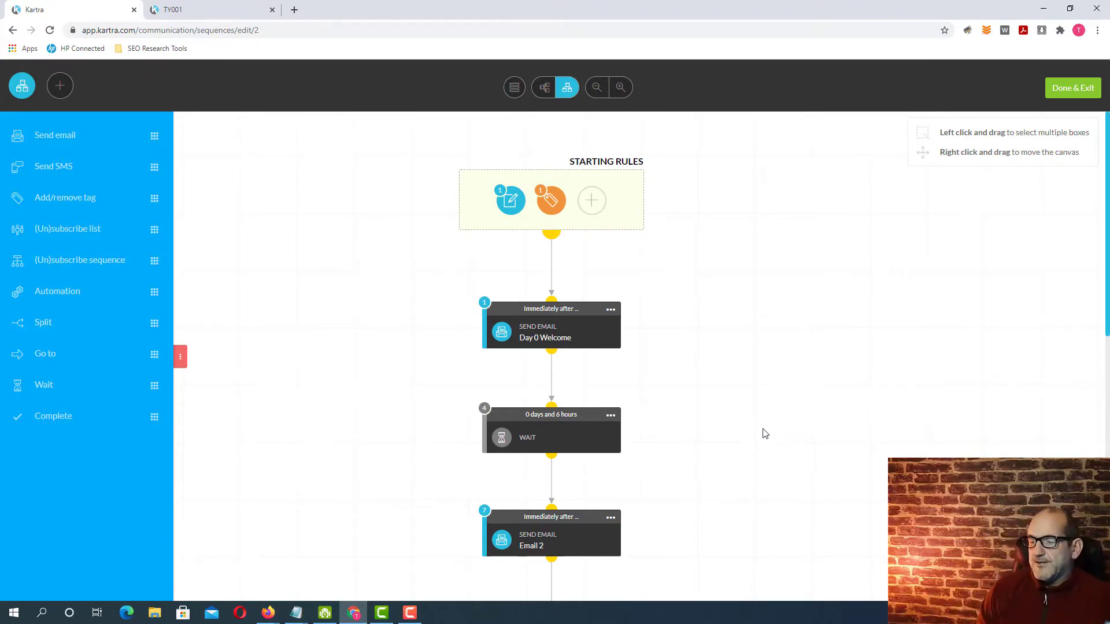
pyautogui.scroll(-2, 760, 430)
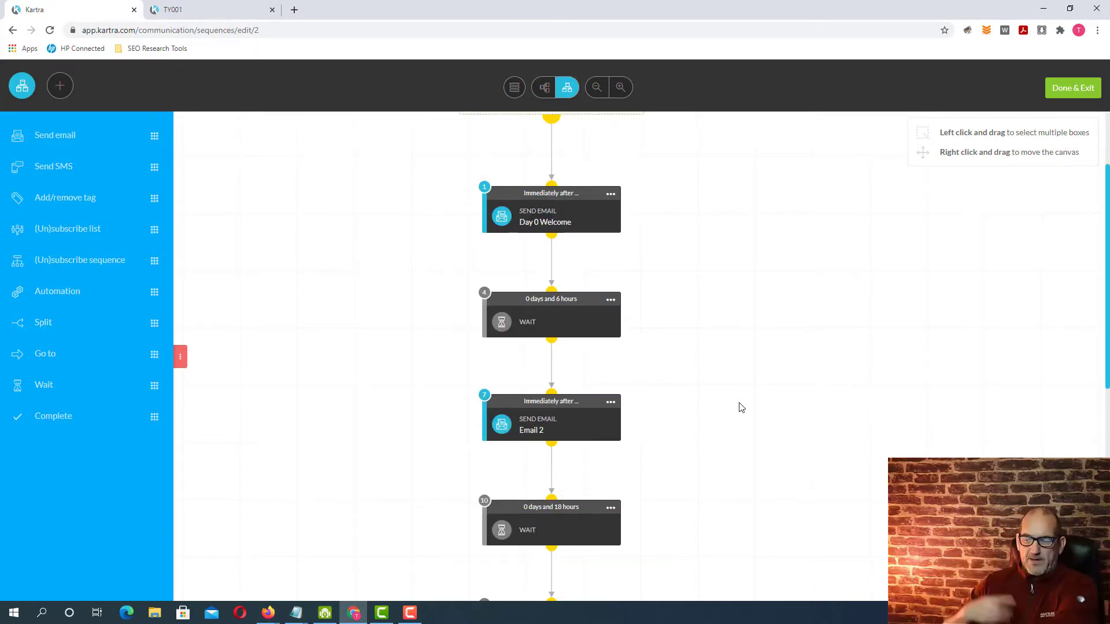
pyautogui.scroll(2, 674, 381)
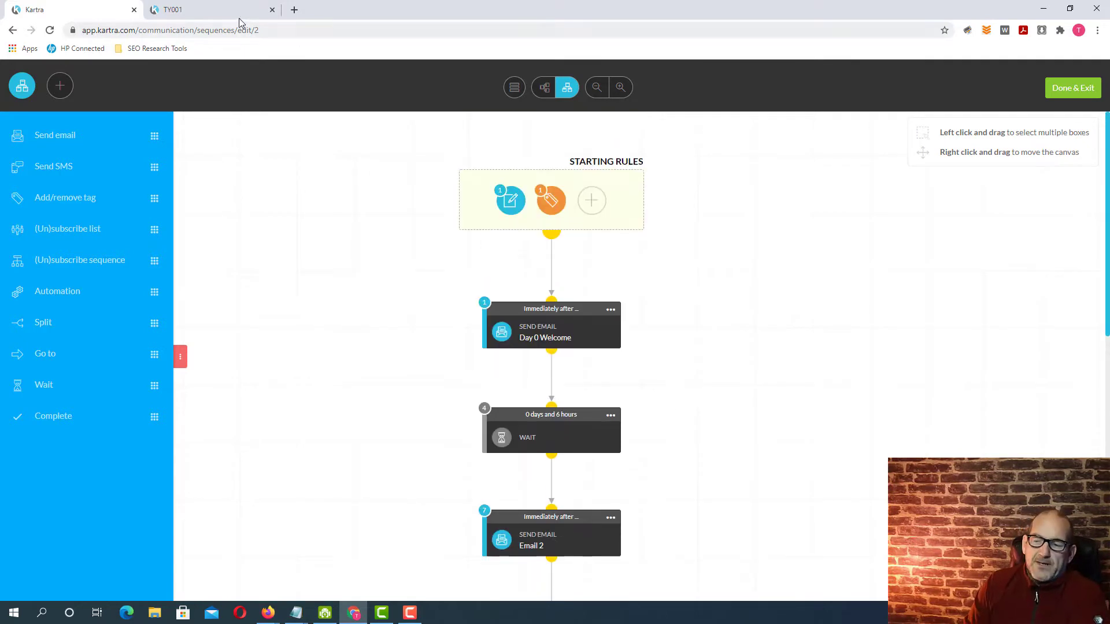
pyautogui.click(220, 14)
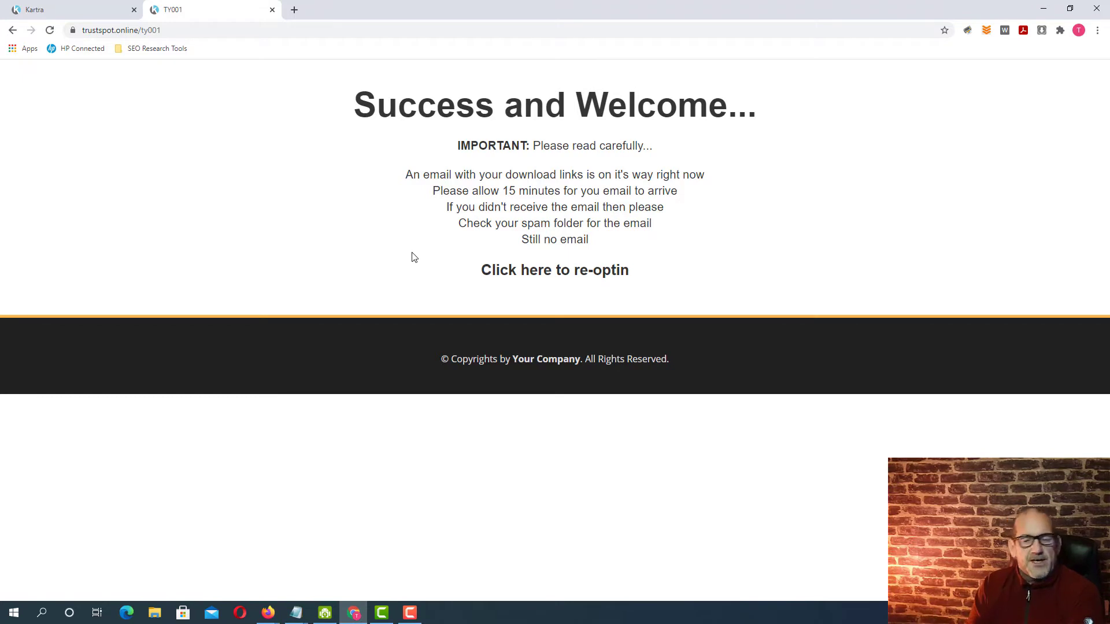
pyautogui.click(98, 10)
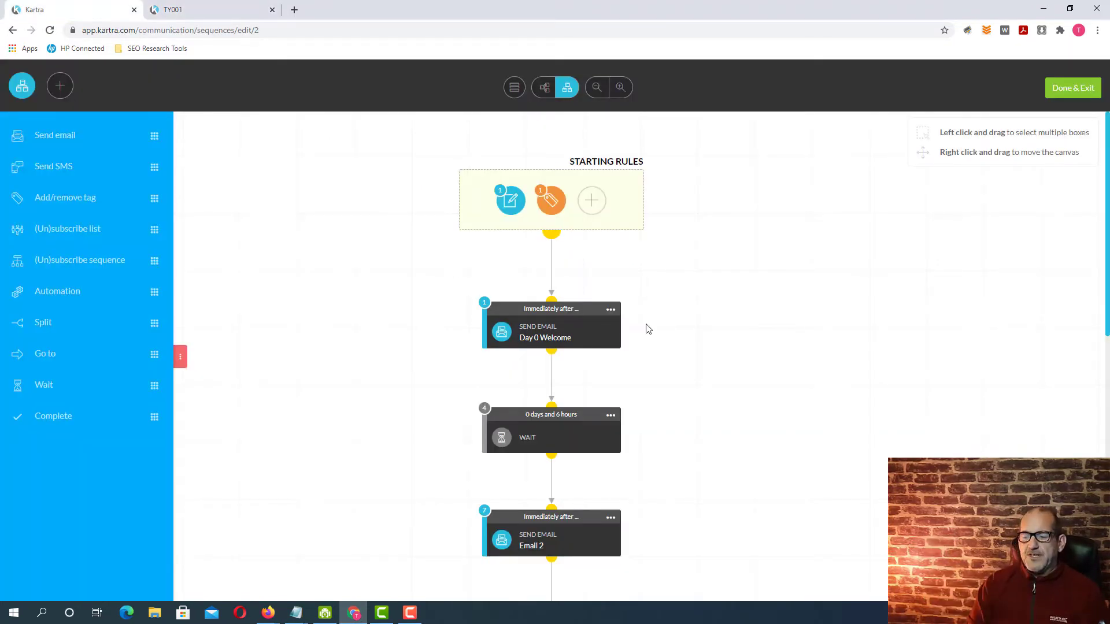
# - Review the sequence flow again between the starting rules and the emails on the split's TRUE and FALSE branches
pyautogui.scroll(-4, 727, 307)
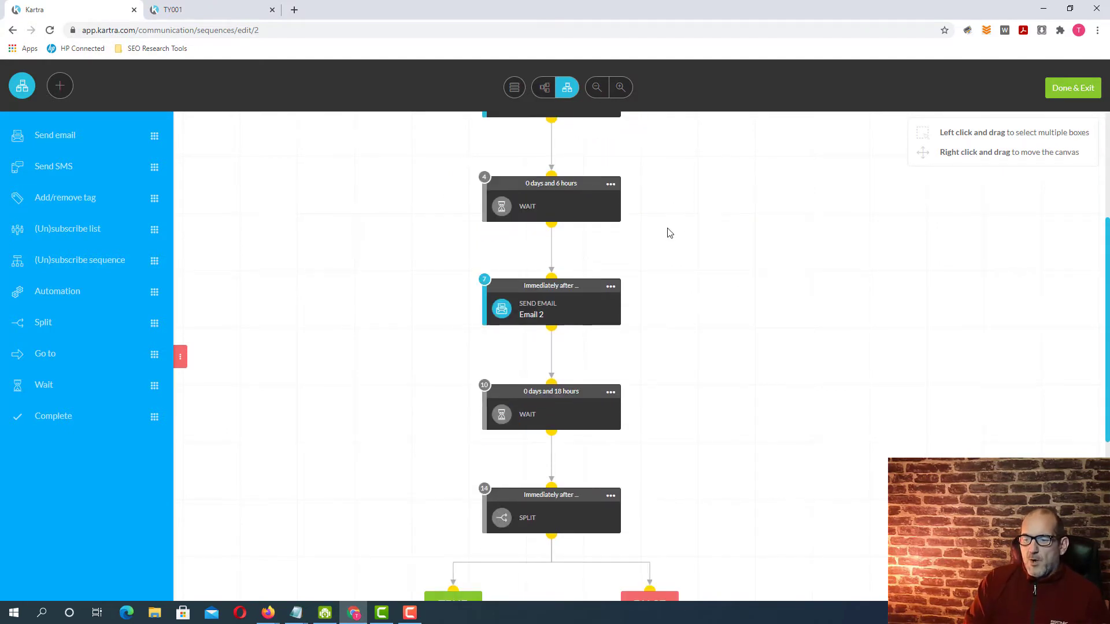
pyautogui.scroll(-2, 666, 237)
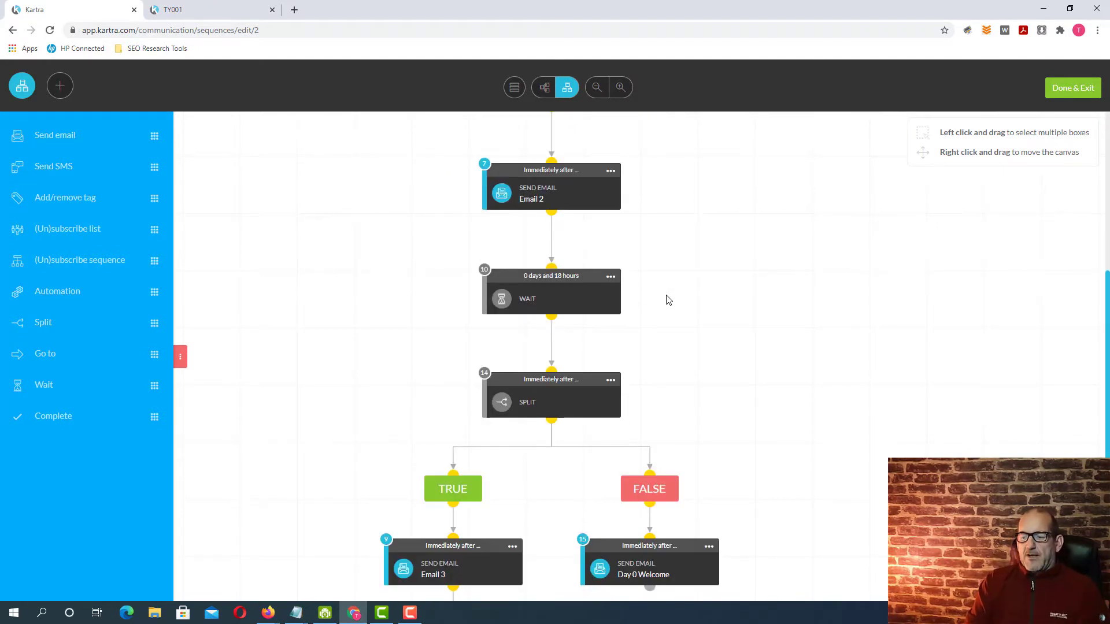
pyautogui.scroll(-2, 666, 300)
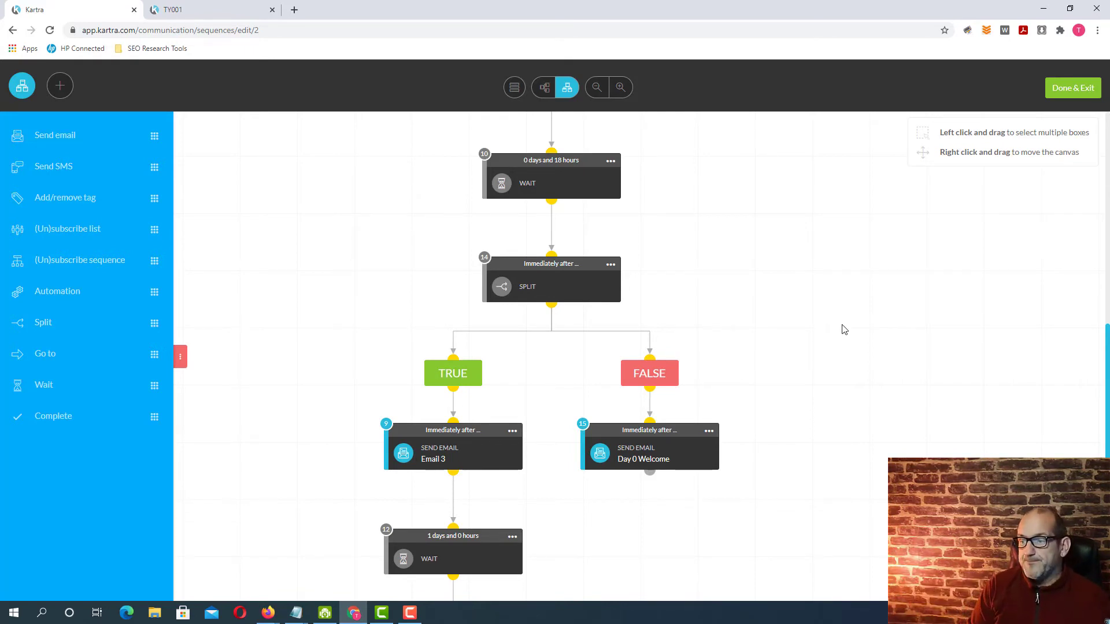
pyautogui.scroll(5, 727, 338)
pyautogui.scroll(1, 727, 338)
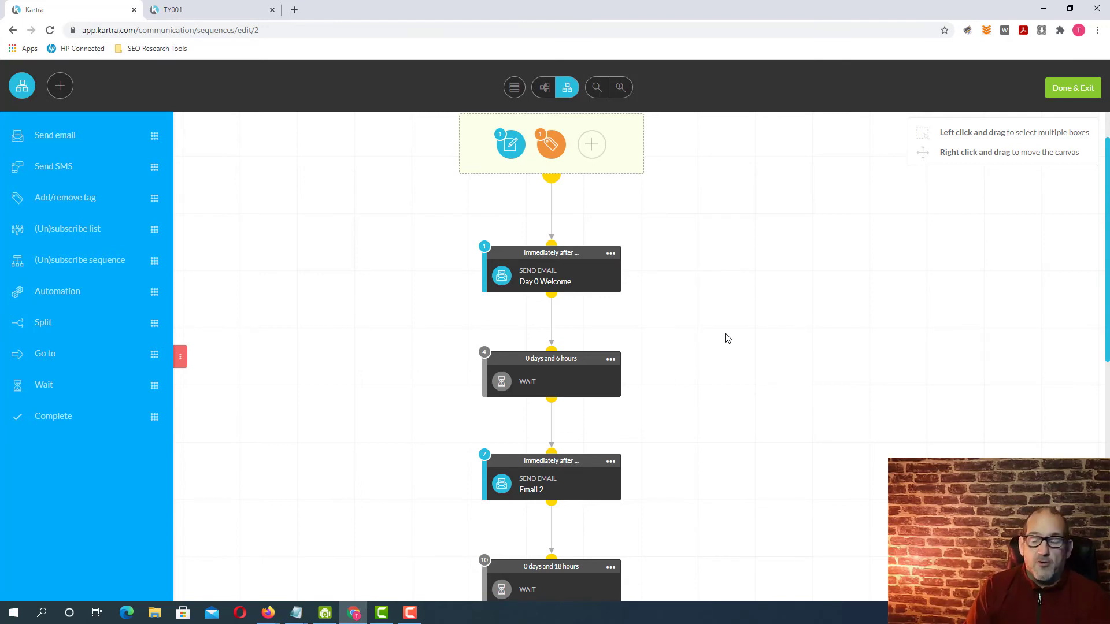
pyautogui.scroll(-3, 727, 338)
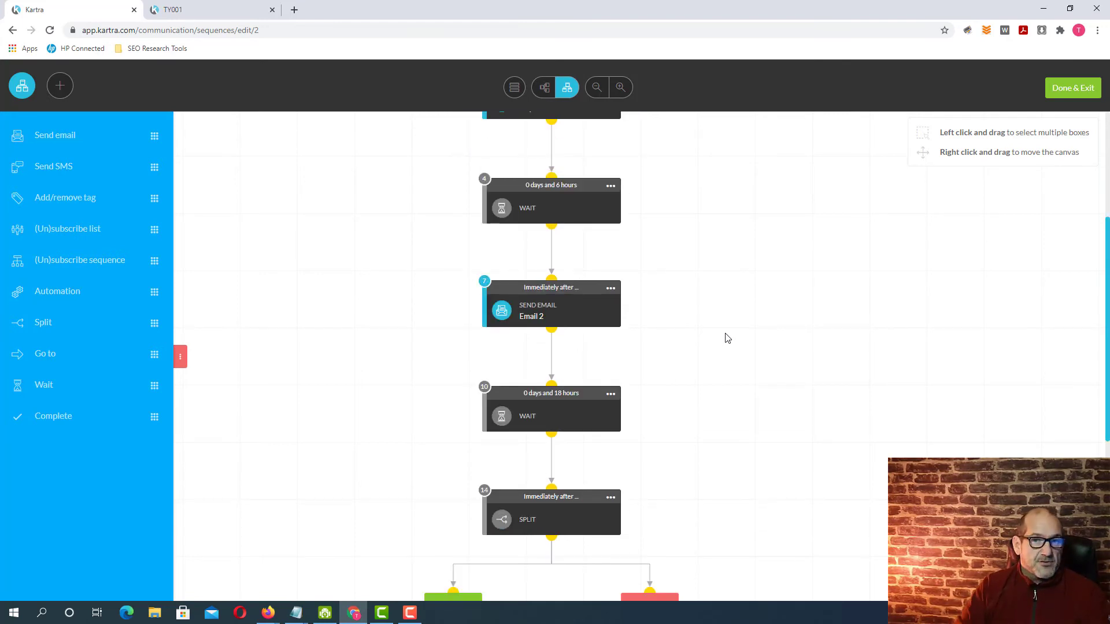
pyautogui.scroll(-2, 728, 335)
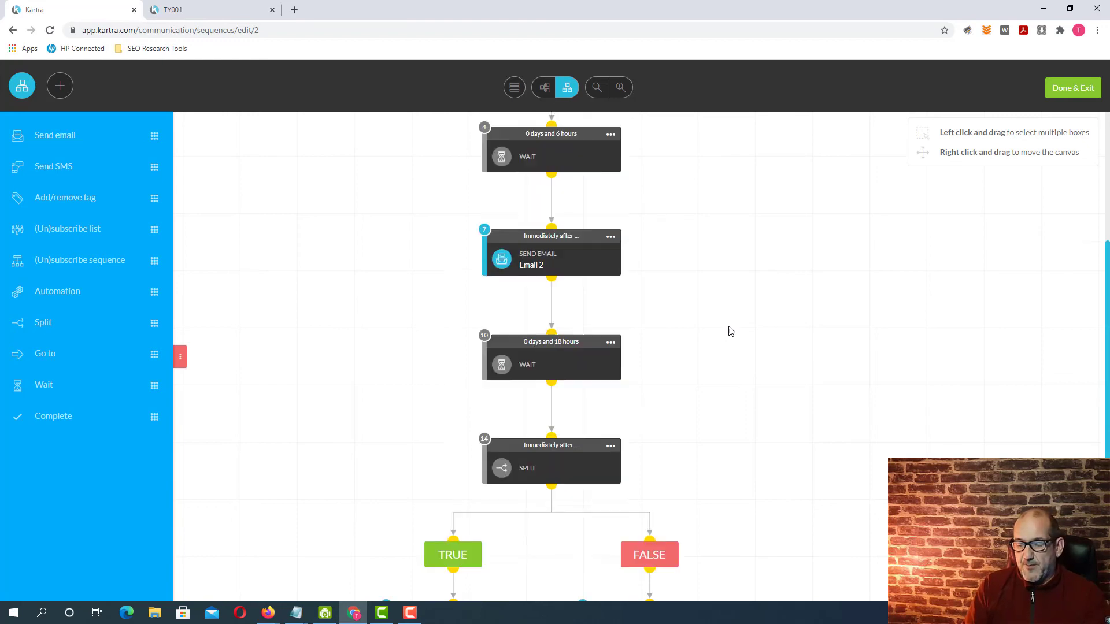